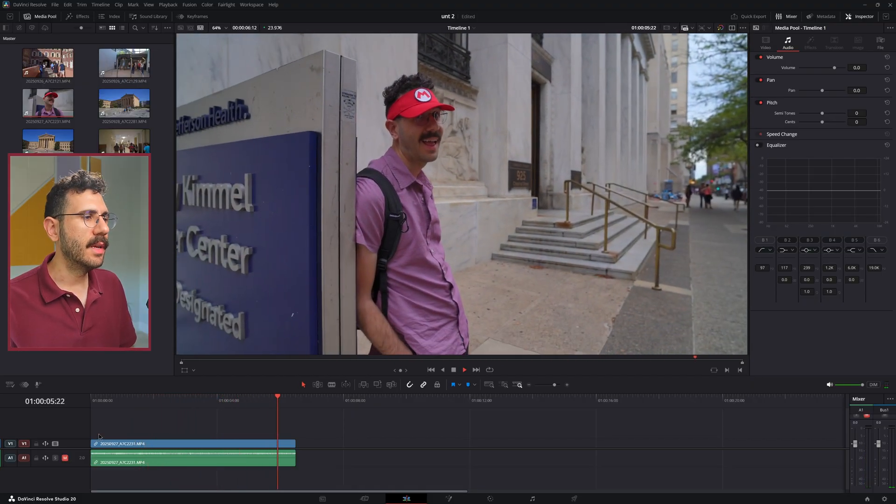
# Play the unstabilized clip on the timeline from the start, and return the playhead to the beginning
pyautogui.click(91, 401)
pyautogui.press('space')
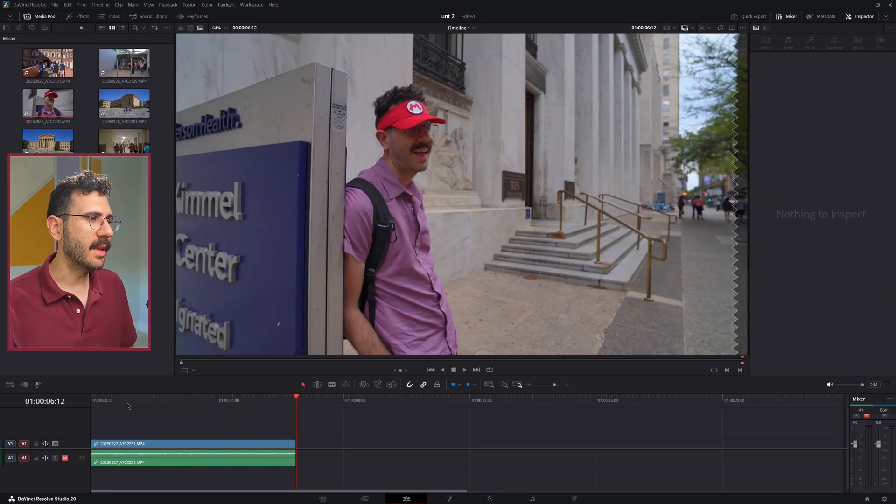
pyautogui.click(95, 408)
# Apply the Gyroflow effect to clip 20250927_A7C2231.MP4 on the timeline
pyautogui.click(134, 452)
pyautogui.hotkey('shift', 'space')
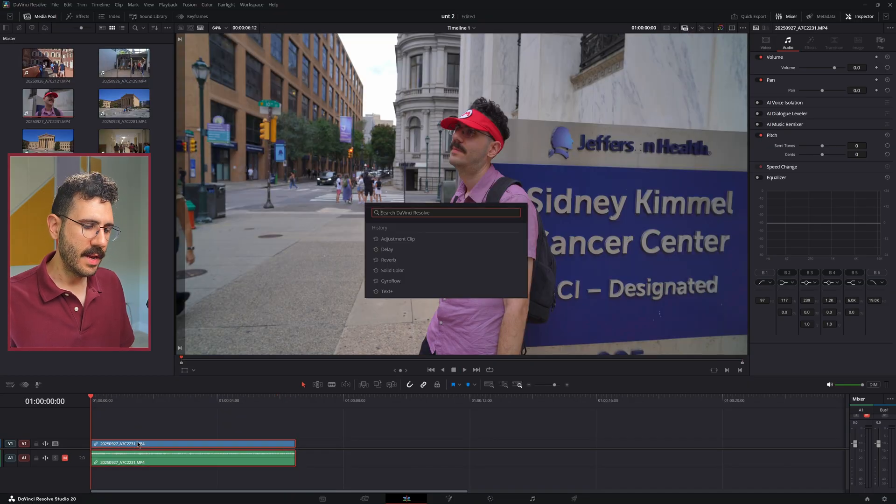
pyautogui.write('gyro')
pyautogui.press('Down')
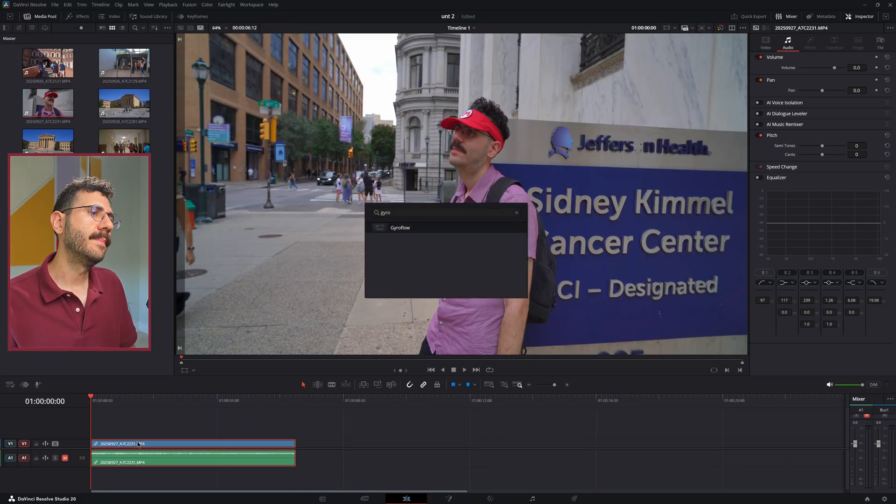
pyautogui.press('Return')
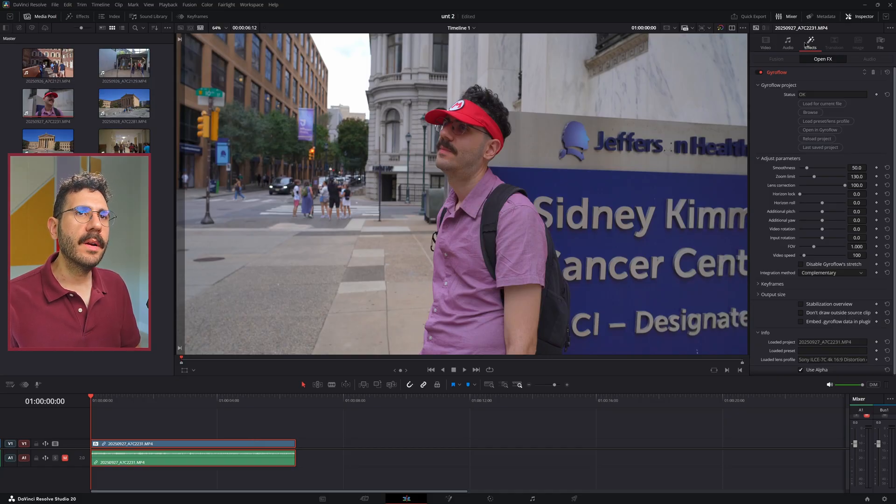
# Set Gyroflow's integration method to VQF and its smoothness to about 20.7
pyautogui.click(815, 274)
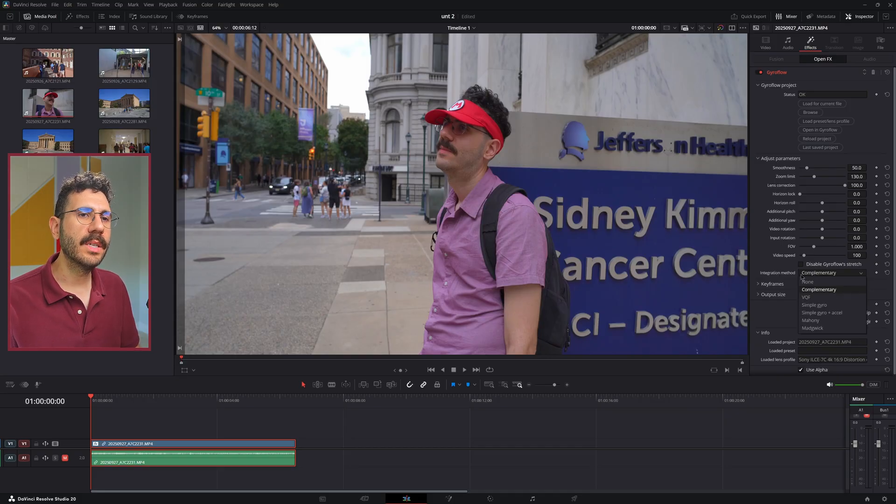
pyautogui.click(820, 299)
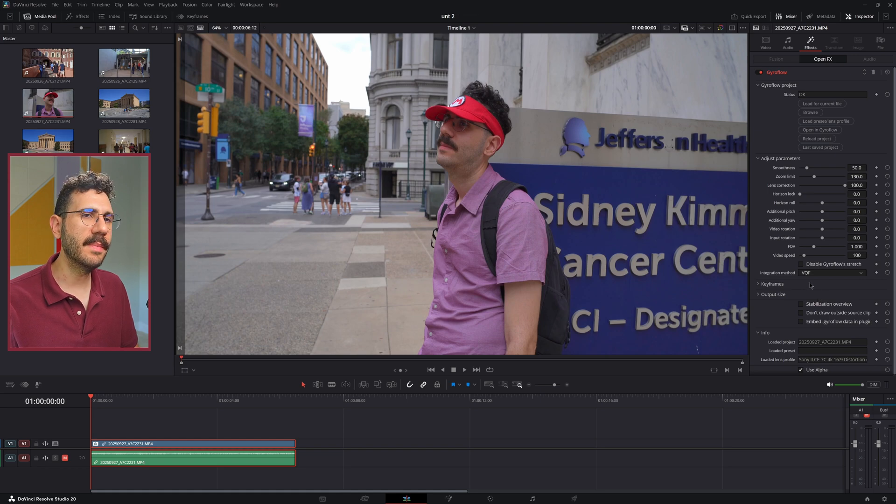
pyautogui.moveTo(859, 168); pyautogui.dragTo(789, 169)
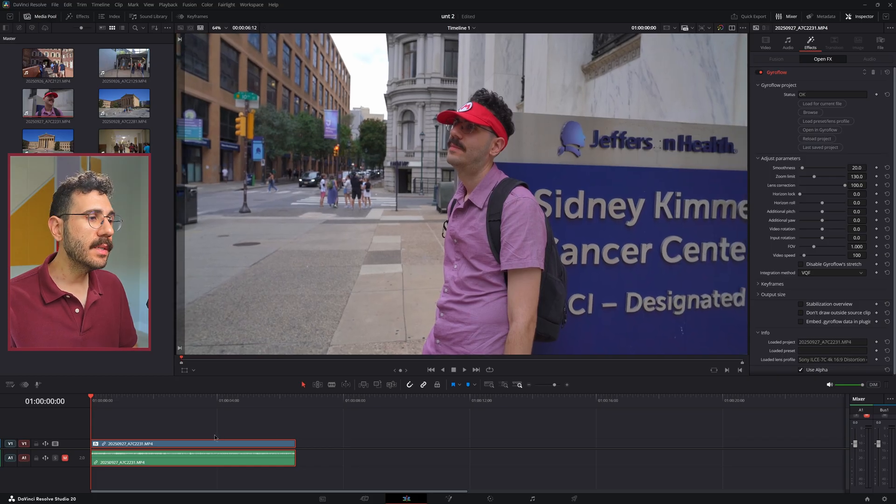
pyautogui.moveTo(854, 168)
pyautogui.mouseDown()
pyautogui.moveTo(869, 167)
pyautogui.moveTo(853, 167)
pyautogui.mouseUp()
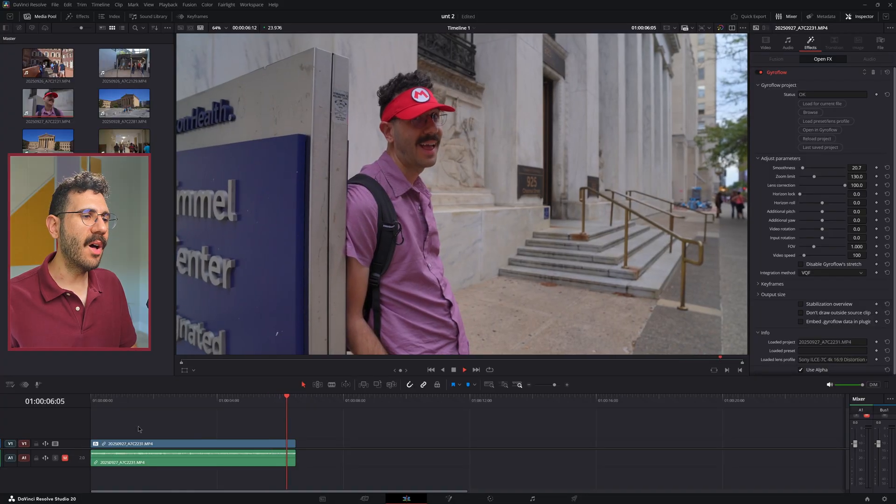
# Play the stabilized clip from the start to check the smoothness of the camera motion
pyautogui.press('Home')
pyautogui.press('space')
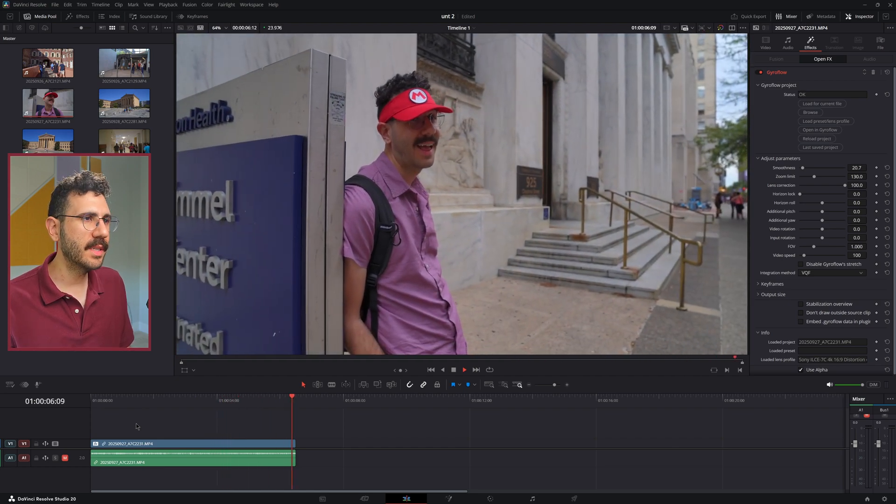
pyautogui.moveTo(122, 402); pyautogui.dragTo(65, 408)
pyautogui.press('space')
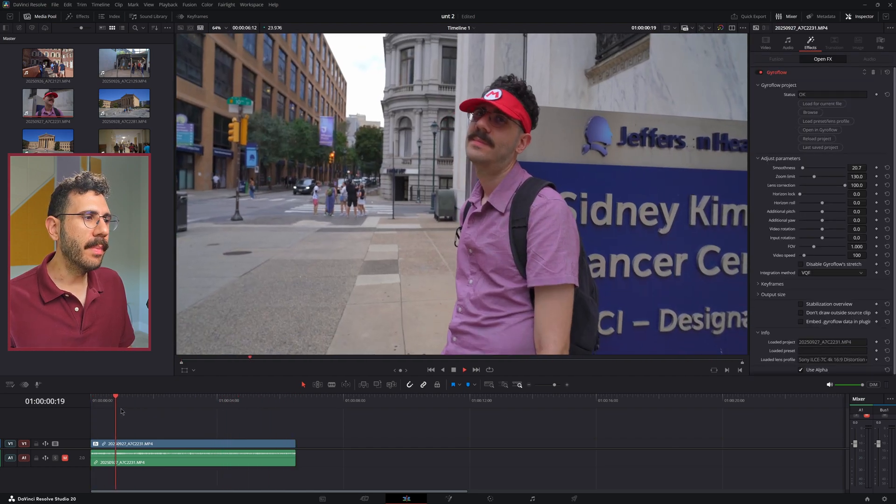
pyautogui.press('space')
# Compare playback of the first clip with Gyroflow disabled and re-enabled, returning the playhead to the start
pyautogui.click(761, 73)
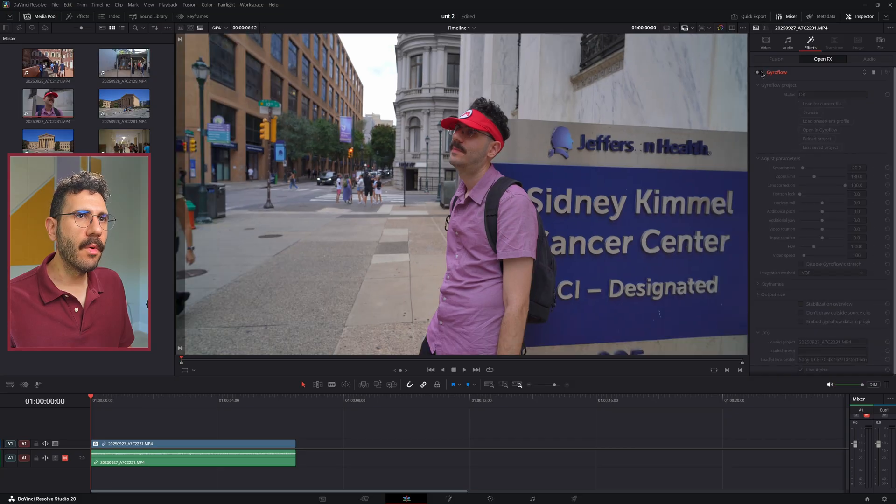
pyautogui.press('space')
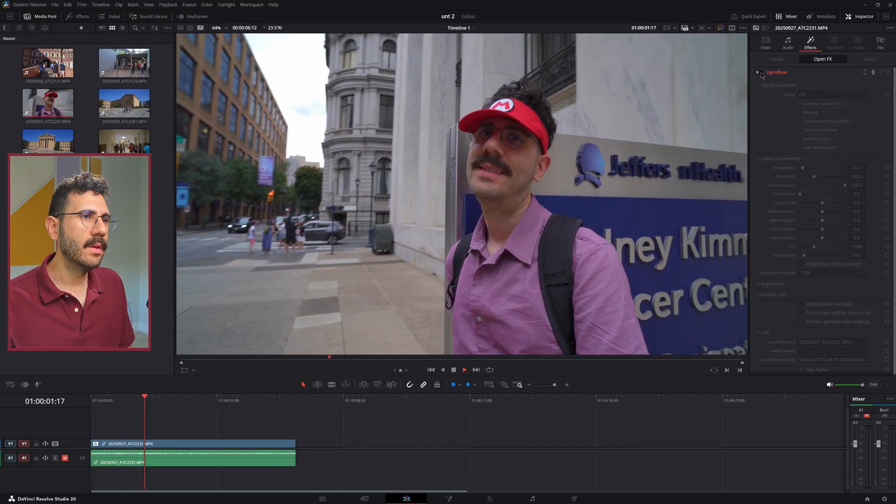
pyautogui.click(761, 72)
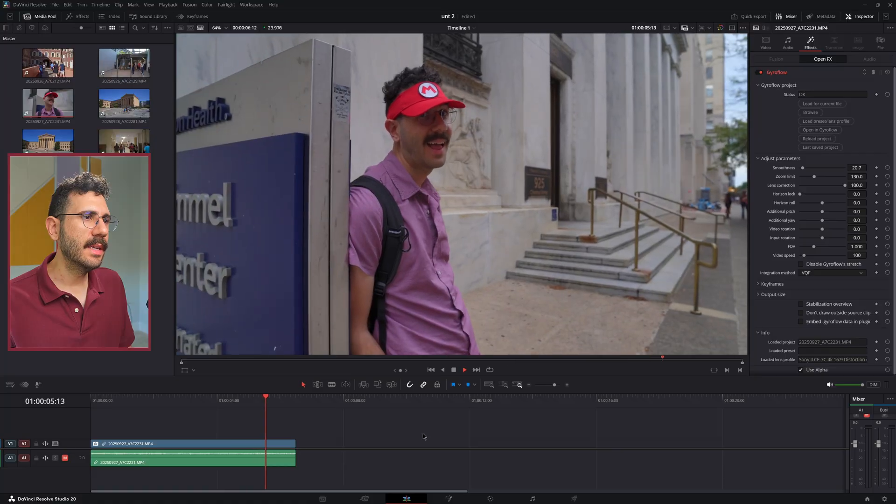
pyautogui.moveTo(206, 400); pyautogui.dragTo(90, 412)
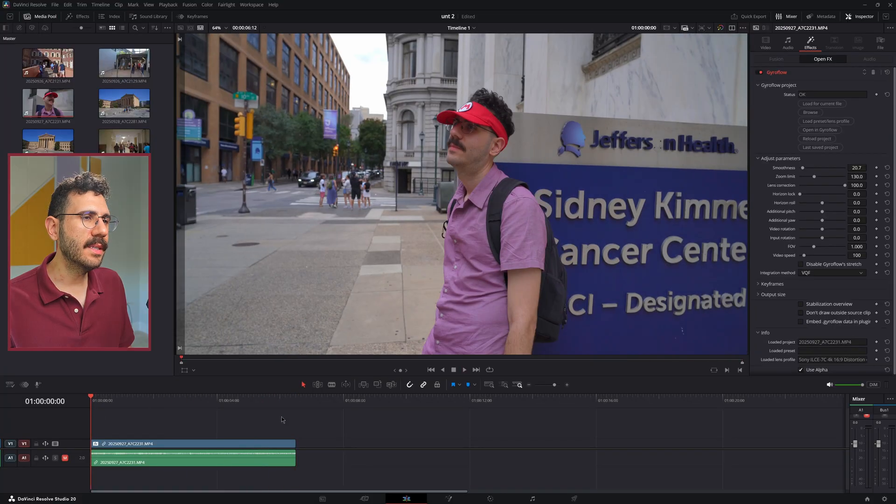
# Turn on Gyroflow's stabilization overview, play the clip to examine how the frame is cropped, and turn the overview off
pyautogui.click(801, 304)
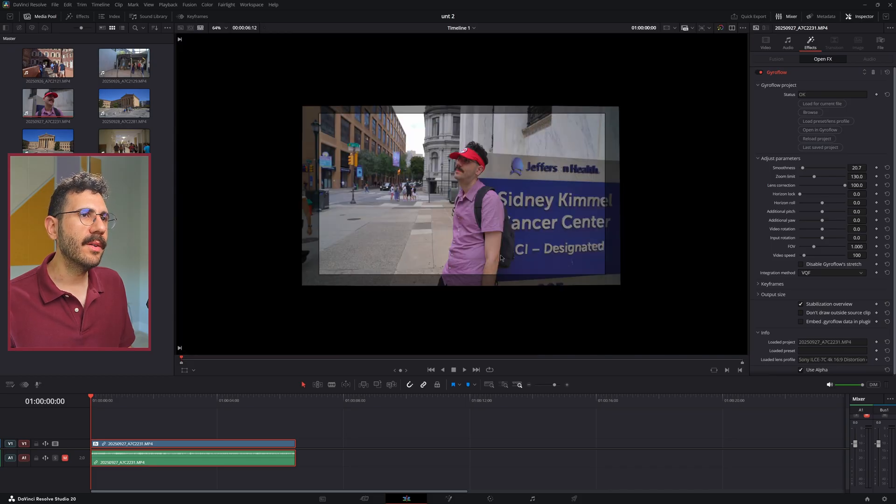
pyautogui.scroll(4, 501, 258)
pyautogui.scroll(-1, 471, 198)
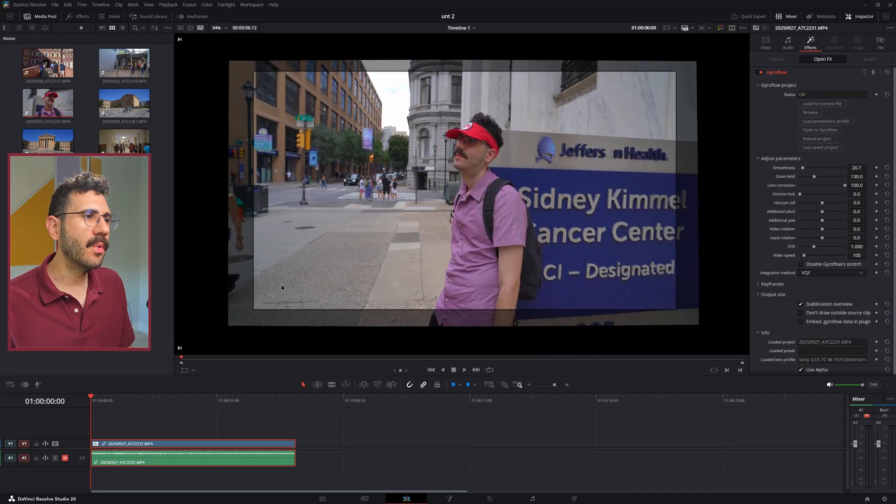
pyautogui.press('space')
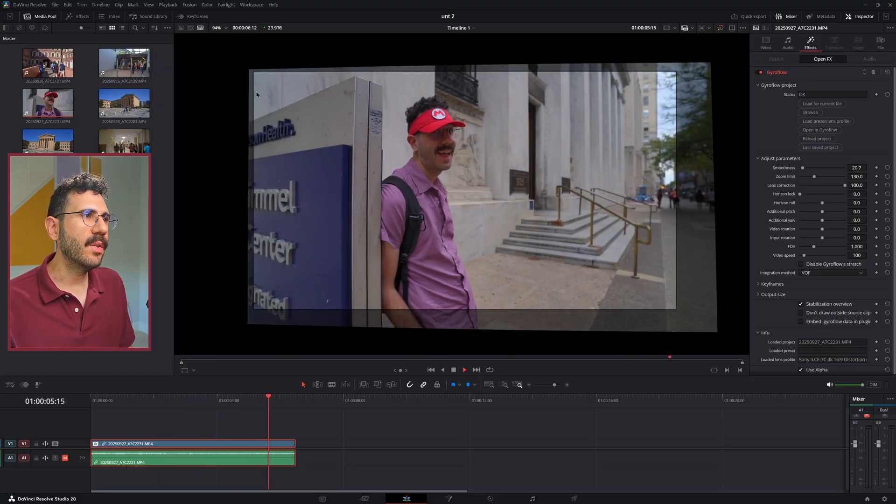
pyautogui.press('space')
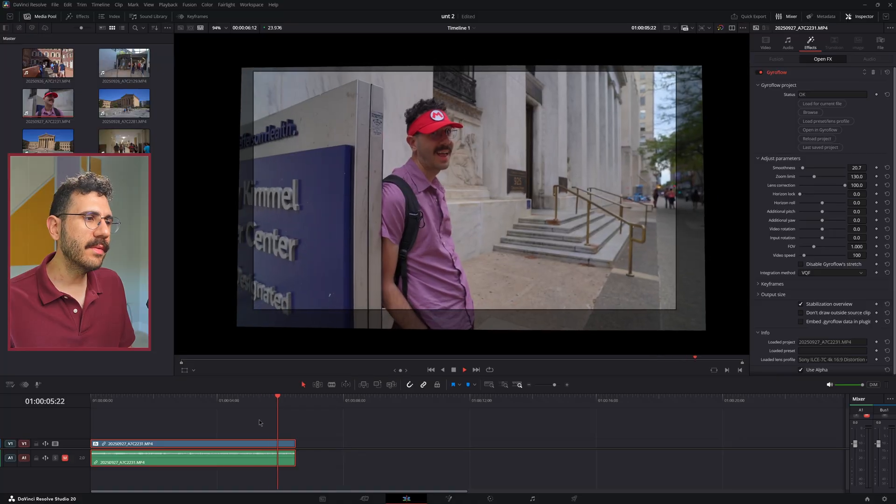
pyautogui.press('Home')
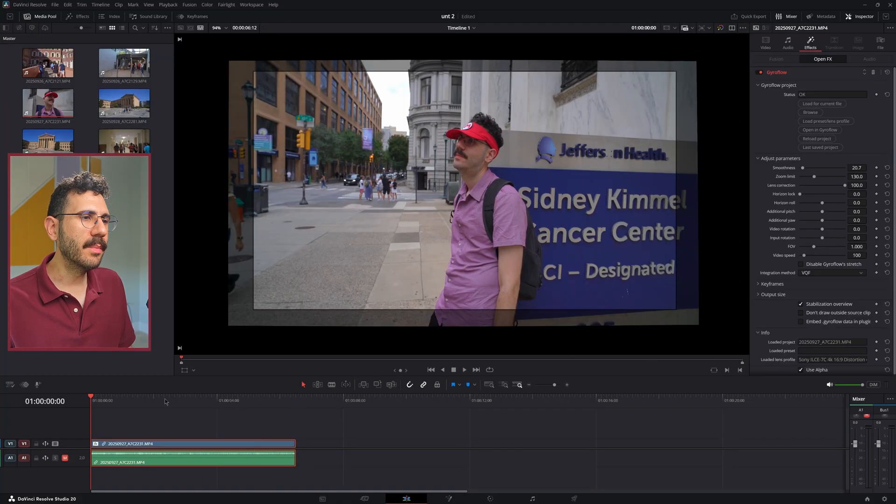
pyautogui.click(837, 304)
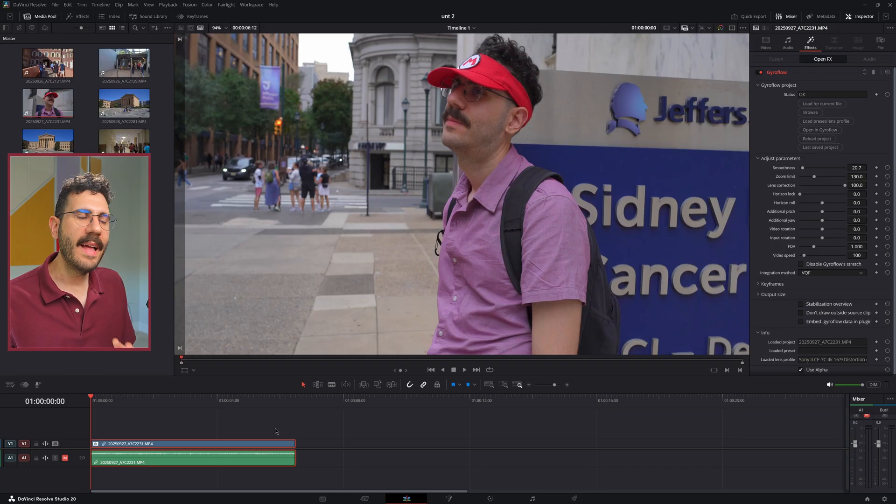
# Append 20250926_A7C2121.MP4 directly after the first clip on the timeline and play it from its start
pyautogui.click(88, 280)
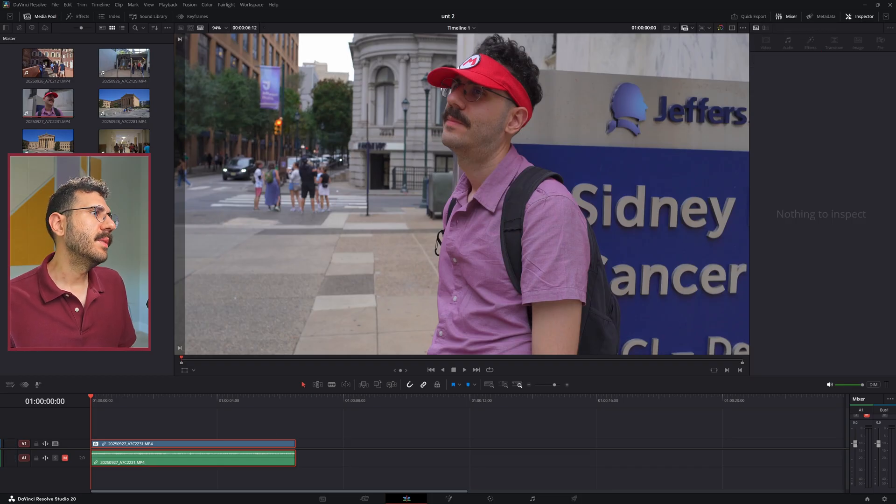
pyautogui.click(89, 95)
pyautogui.moveTo(54, 74); pyautogui.dragTo(298, 442)
pyautogui.click(299, 400)
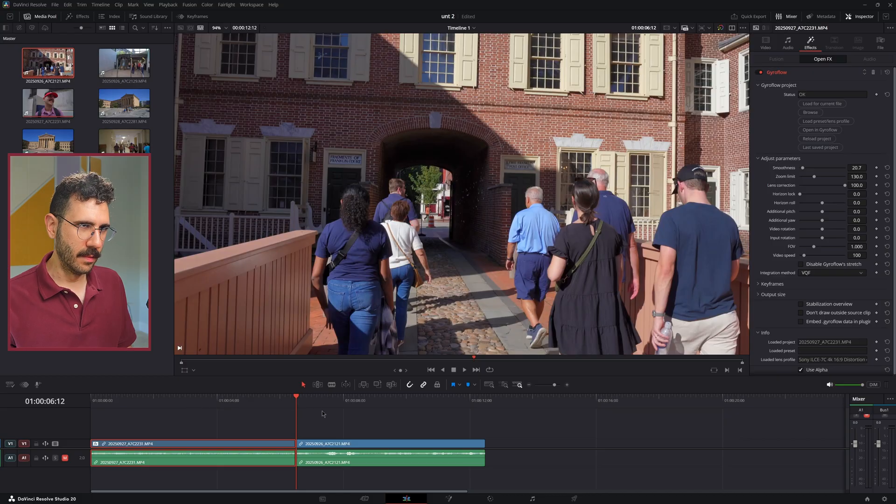
pyautogui.press('space')
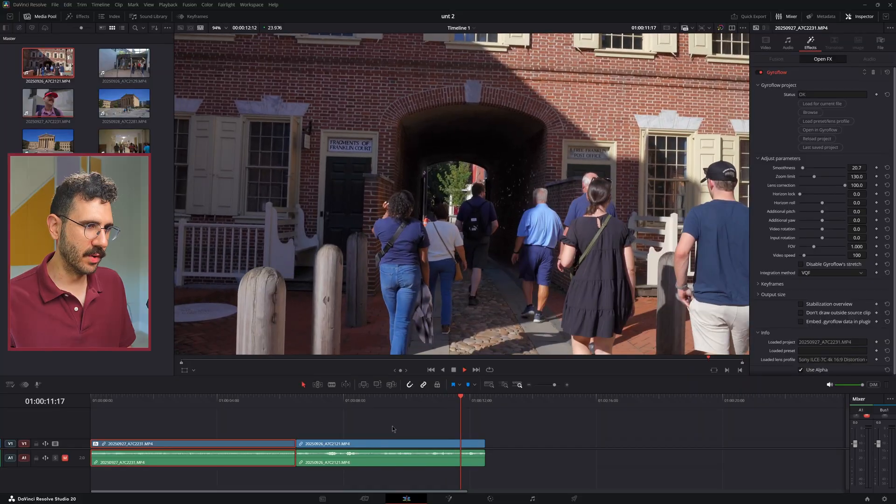
pyautogui.press('space')
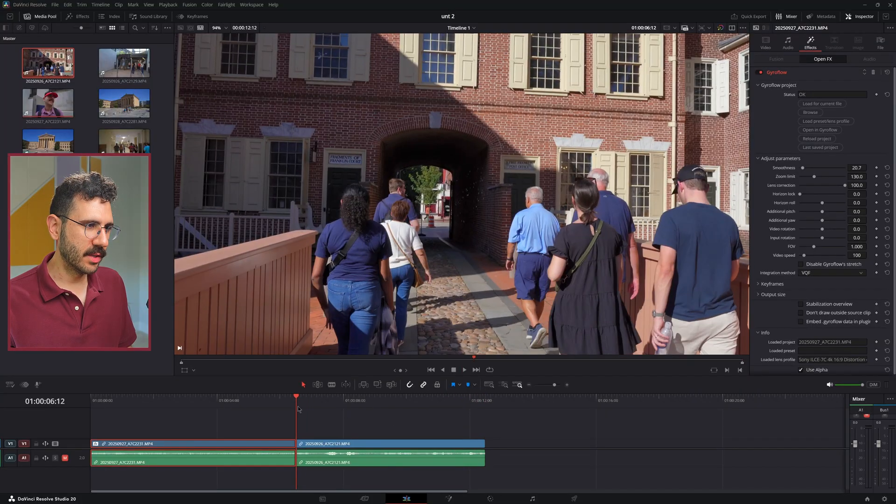
# Apply the Gyroflow effect to 20250926_A7C2121.MP4 with smoothness 18.5 and the VQF integration method
pyautogui.click(331, 446)
pyautogui.hotkey('shift', 'space')
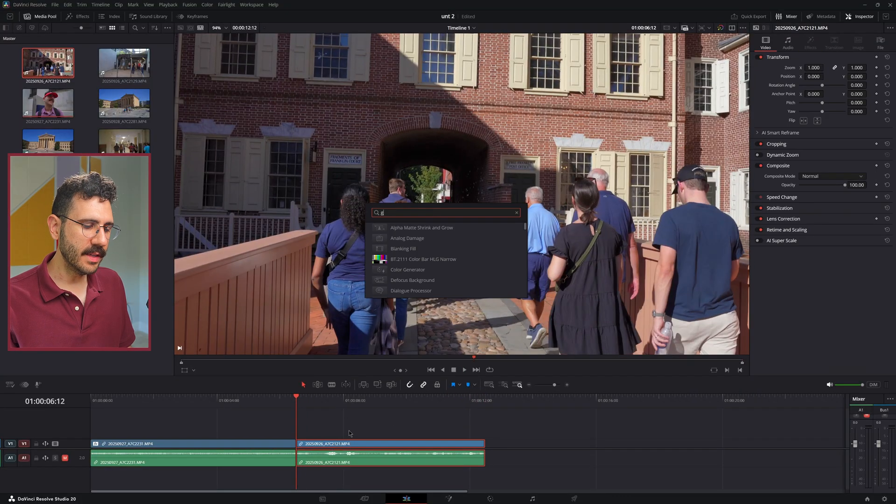
pyautogui.write('gyro')
pyautogui.press('Return')
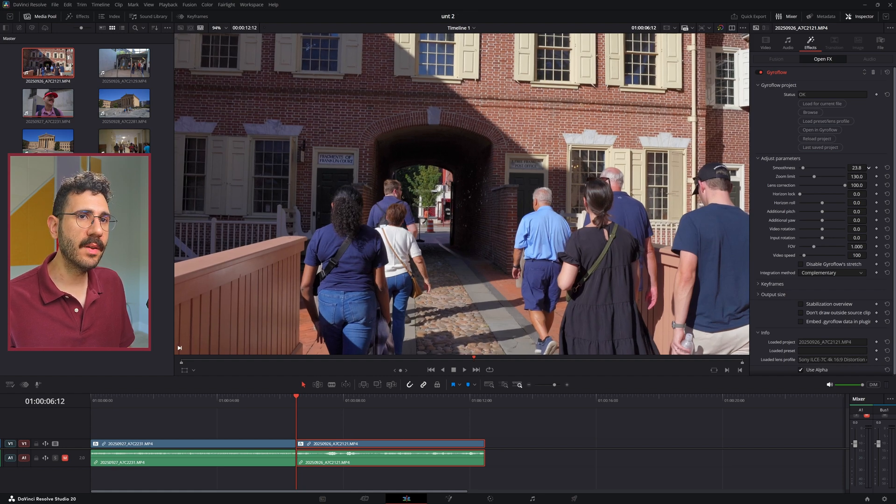
pyautogui.click(826, 273)
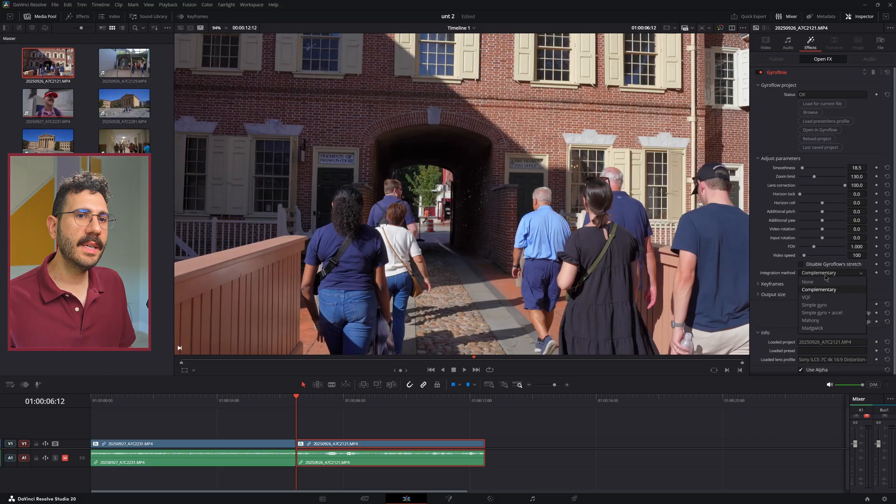
pyautogui.click(828, 299)
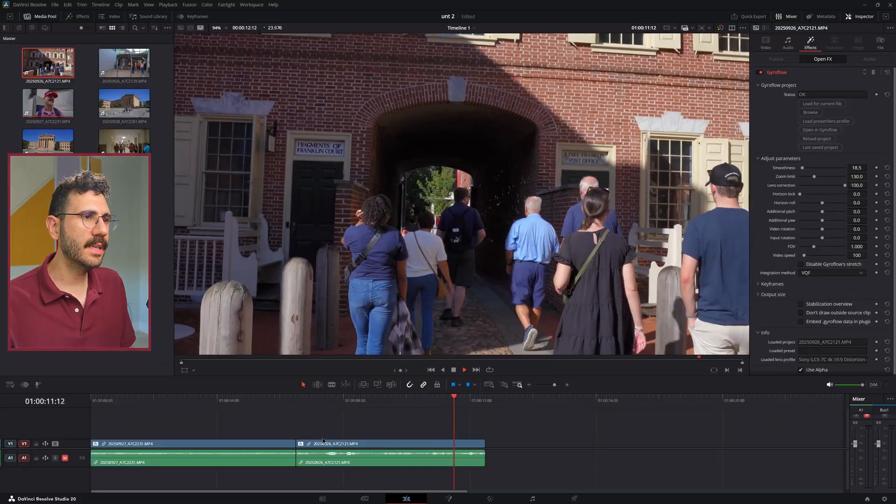
# Compare playback of the second clip with Gyroflow disabled and re-enabled
pyautogui.click(300, 401)
pyautogui.click(316, 446)
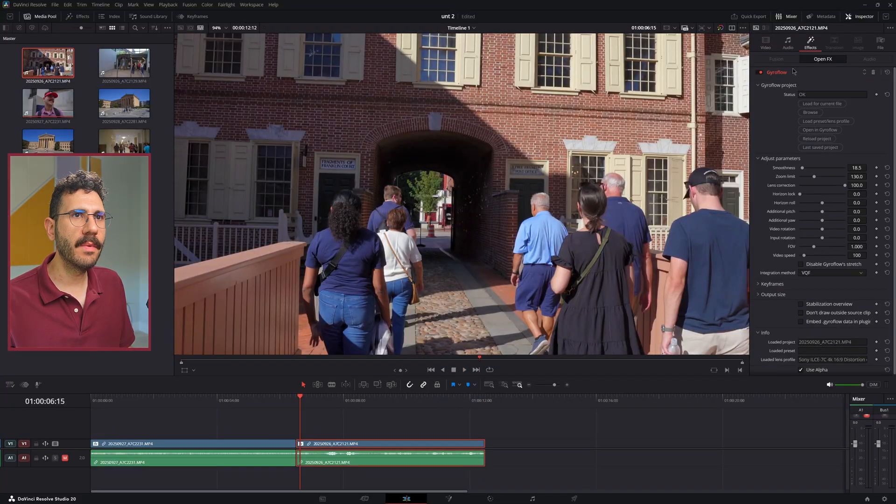
pyautogui.click(763, 74)
pyautogui.press('space')
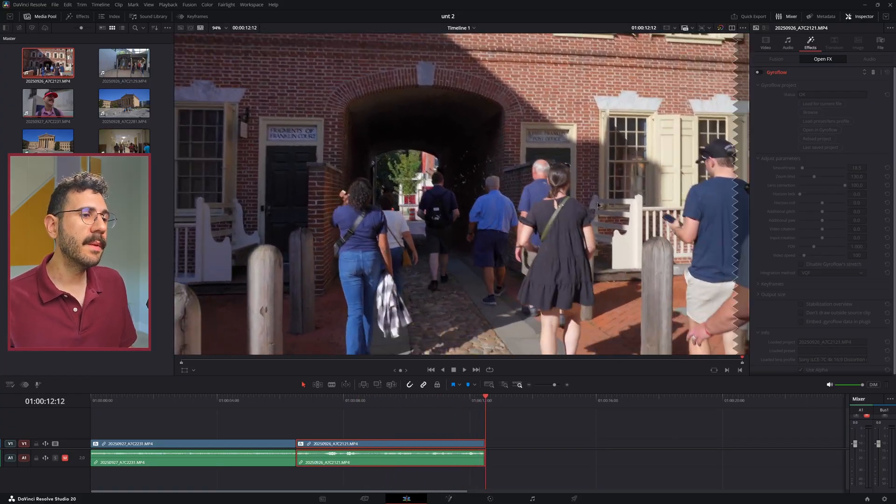
pyautogui.click(306, 398)
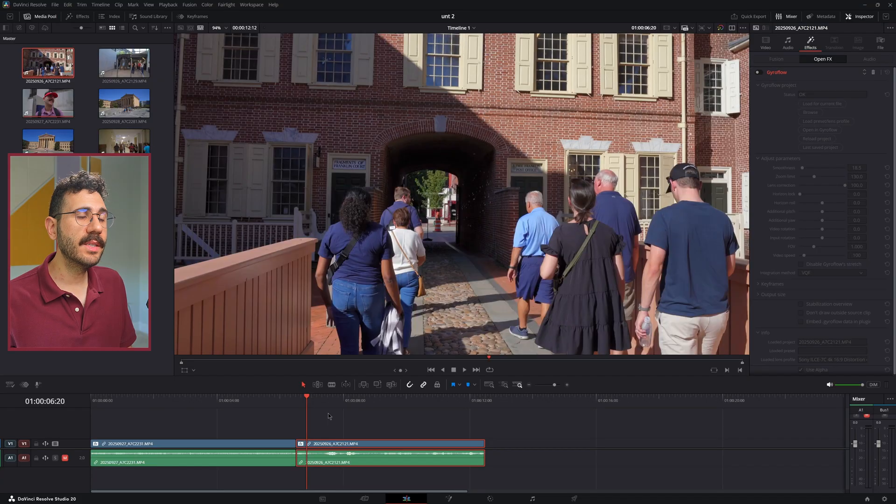
pyautogui.press('space')
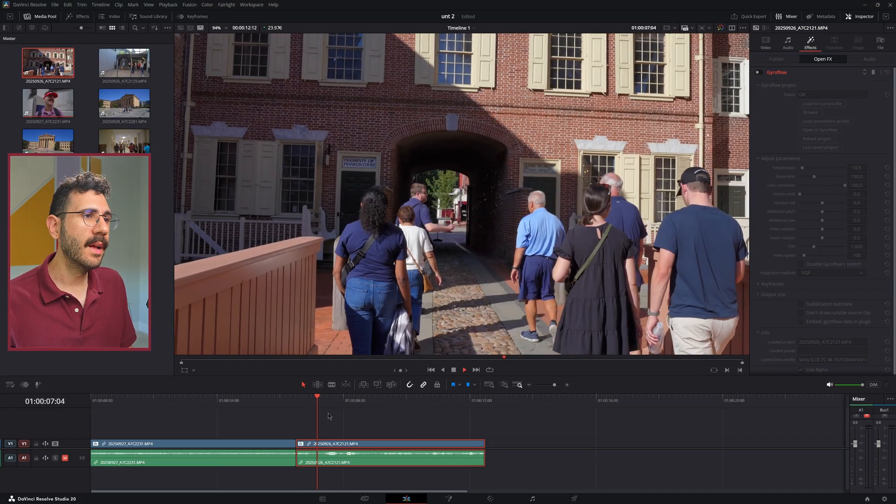
pyautogui.click(758, 72)
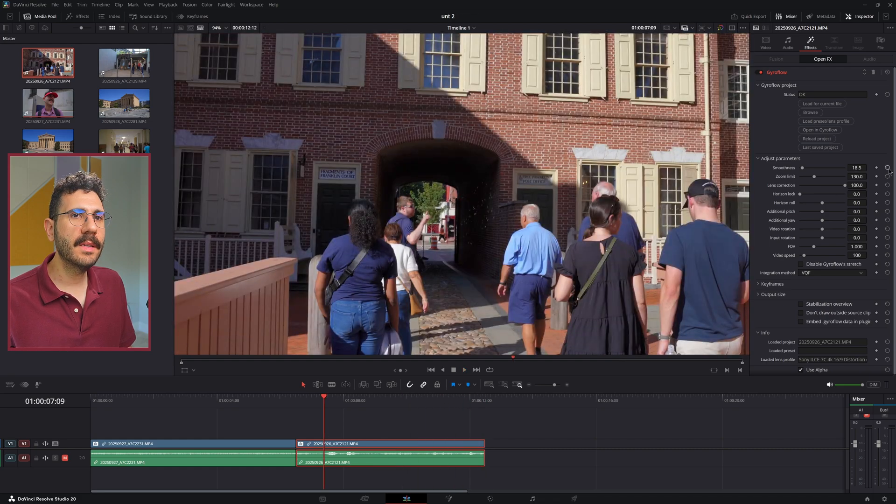
# Reset the second clip's Gyroflow smoothness to the default 50.0 and play the clip
pyautogui.click(888, 168)
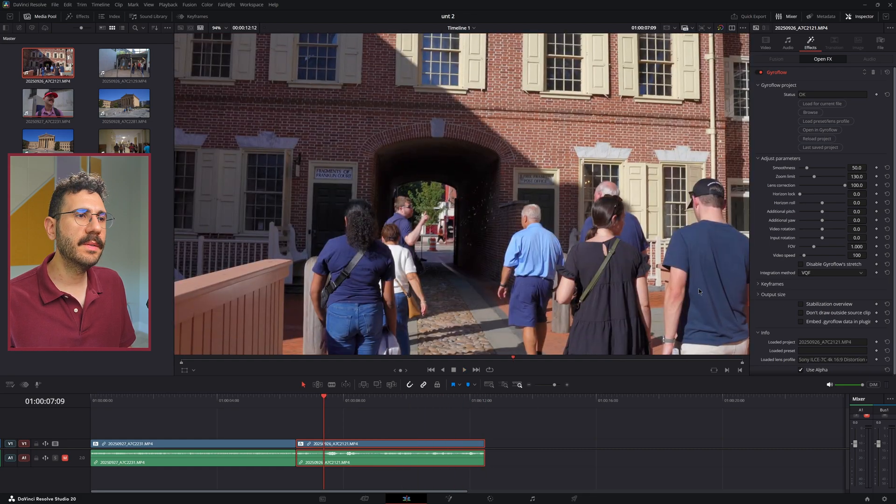
pyautogui.press('space')
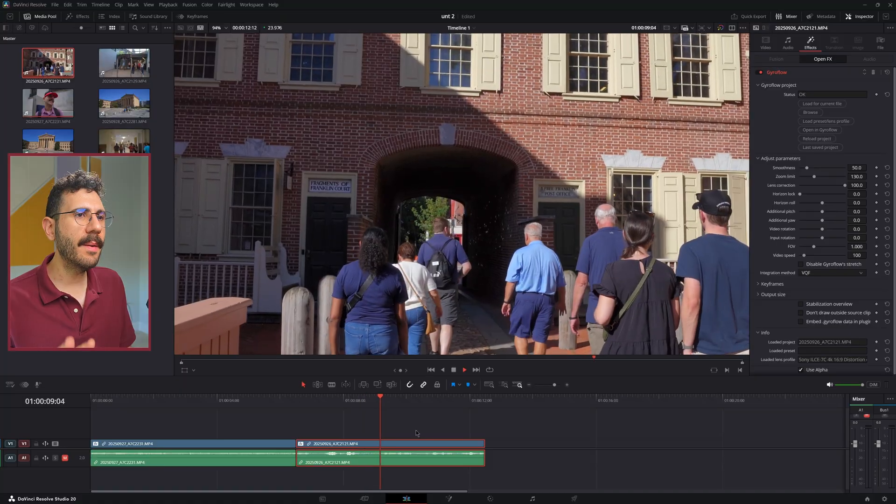
# Check the second clip with the stabilization overview, then lower its Gyroflow smoothness to 9.6 and play it from its start
pyautogui.click(817, 306)
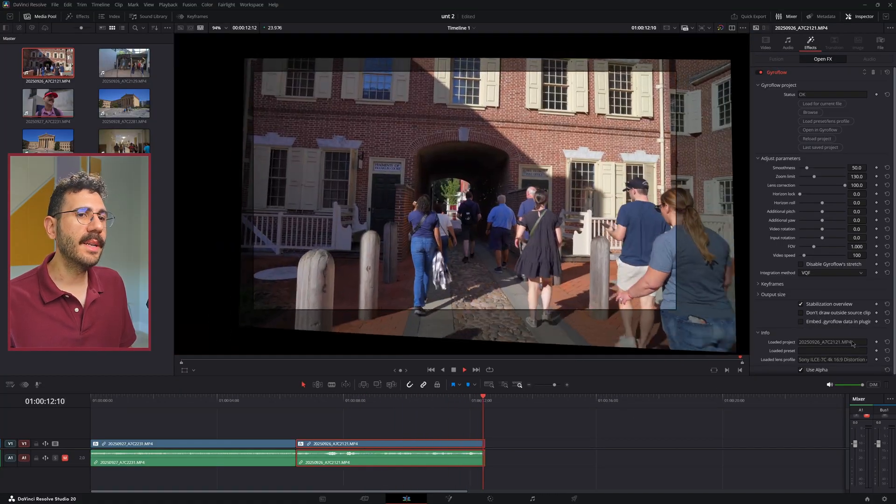
pyautogui.click(818, 306)
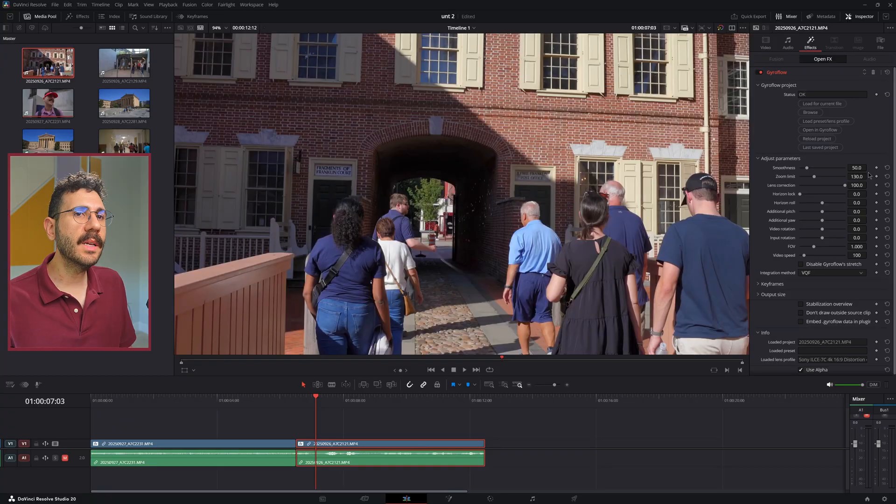
pyautogui.moveTo(857, 167); pyautogui.dragTo(823, 167)
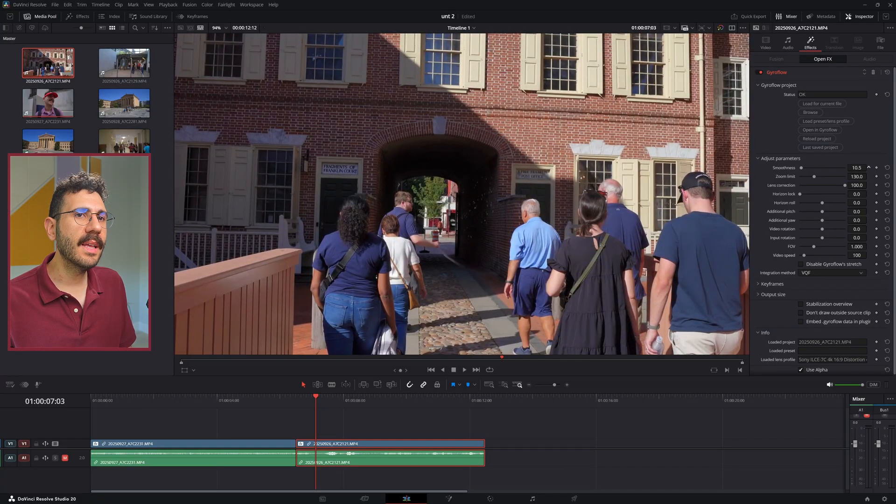
pyautogui.press('space')
pyautogui.click(296, 401)
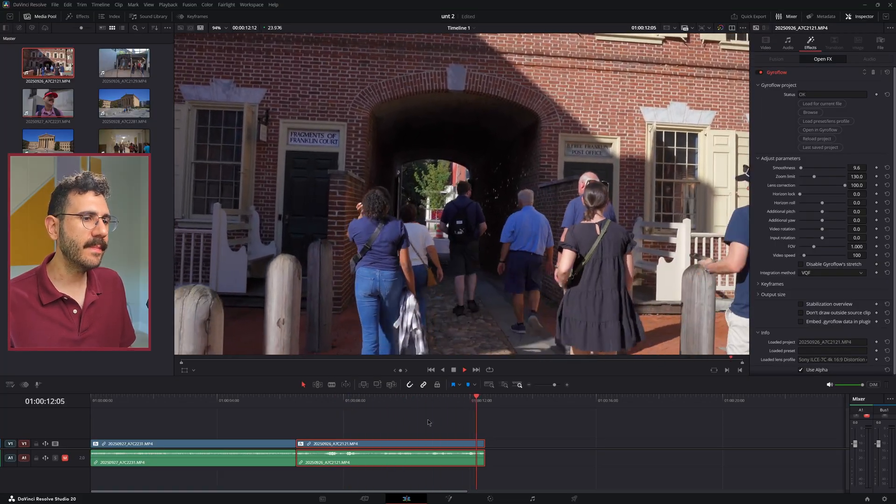
pyautogui.click(427, 419)
# Append 20250928_A7C2281.MP4 after the second clip, play it, and trim about half a second off its start
pyautogui.moveTo(124, 102); pyautogui.dragTo(503, 436)
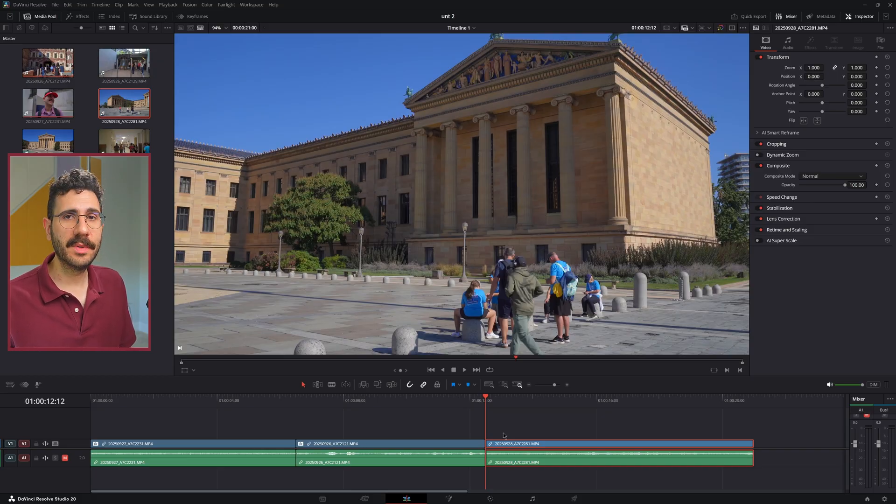
pyautogui.press('space')
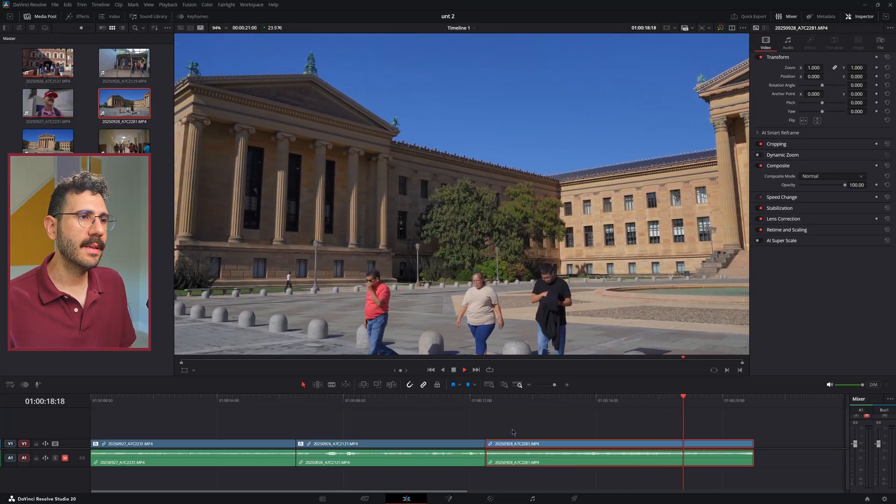
pyautogui.click(501, 399)
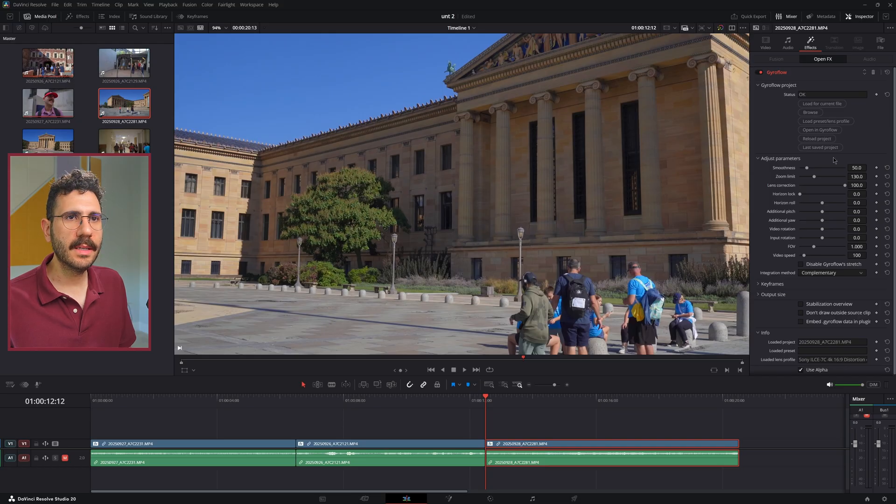
# Apply the Gyroflow effect to 20250928_A7C2281.MP4 with smoothness 17.4 and the VQF integration method, and play the clip
pyautogui.moveTo(856, 168); pyautogui.dragTo(841, 167)
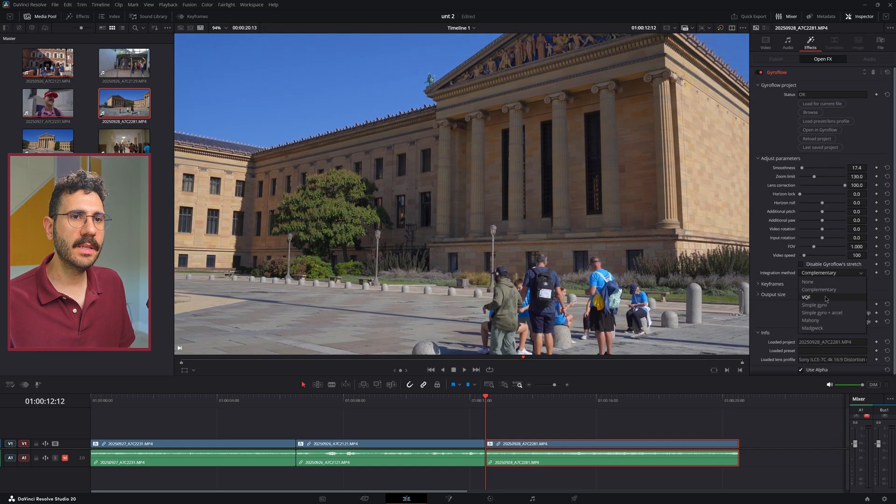
pyautogui.click(806, 298)
pyautogui.press('space')
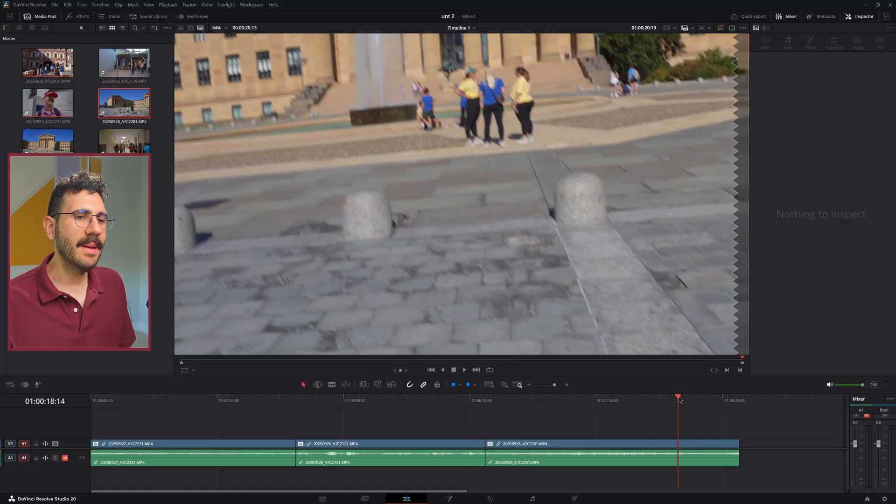
# Trim the third clip's end to 01:00:18:22 and play the clip from its start
pyautogui.moveTo(679, 400); pyautogui.dragTo(689, 400)
pyautogui.hotkey('shift', ']')
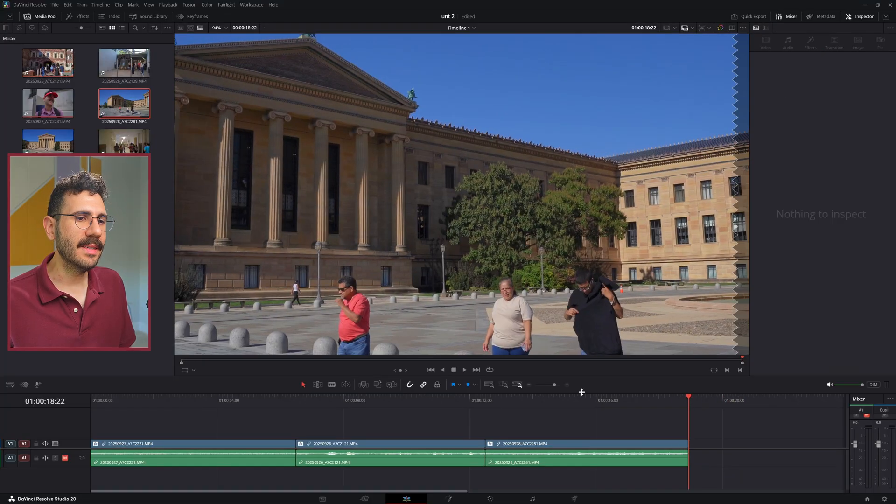
pyautogui.click(489, 401)
pyautogui.press('space')
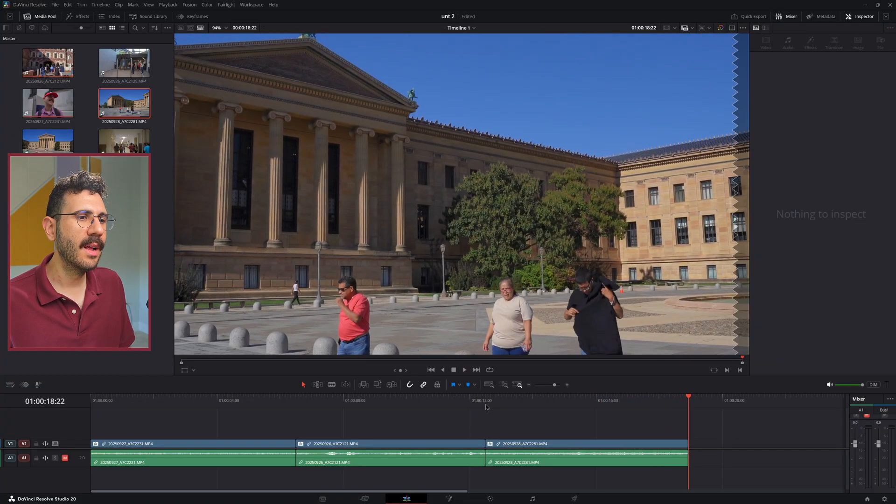
pyautogui.click(485, 403)
pyautogui.press('space')
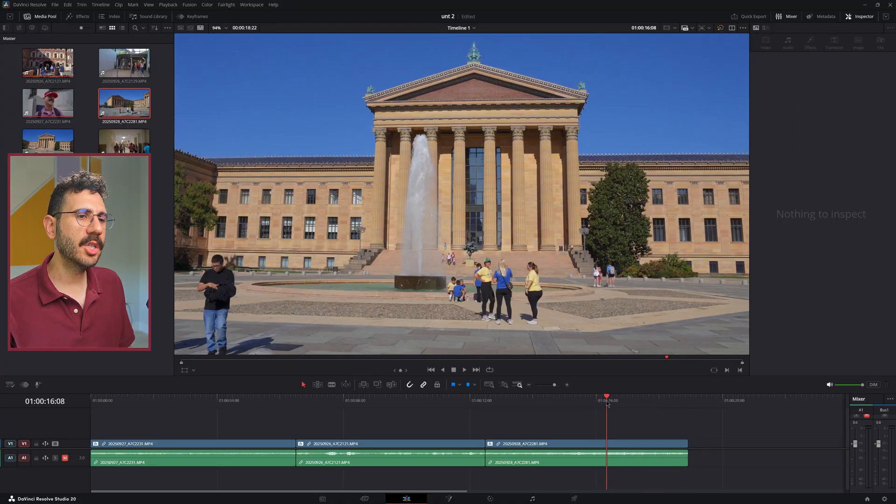
# Compare playback of the third clip with Gyroflow disabled and re-enabled
pyautogui.press('Up')
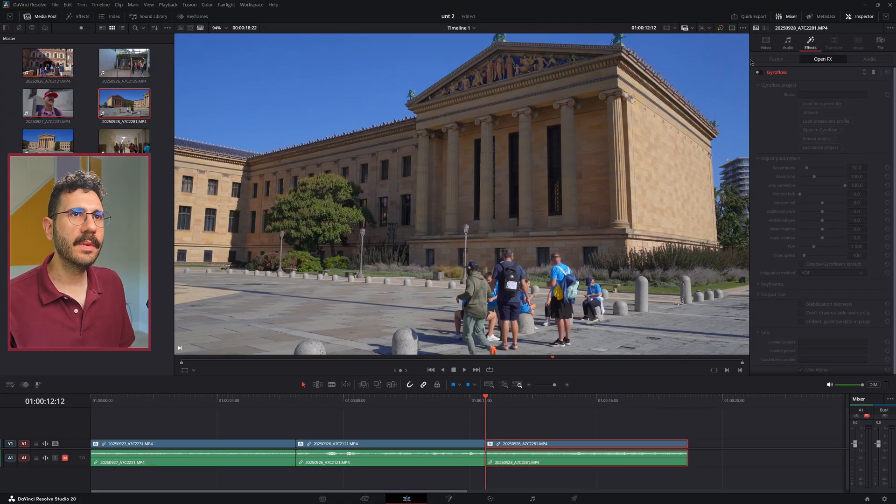
pyautogui.press('space')
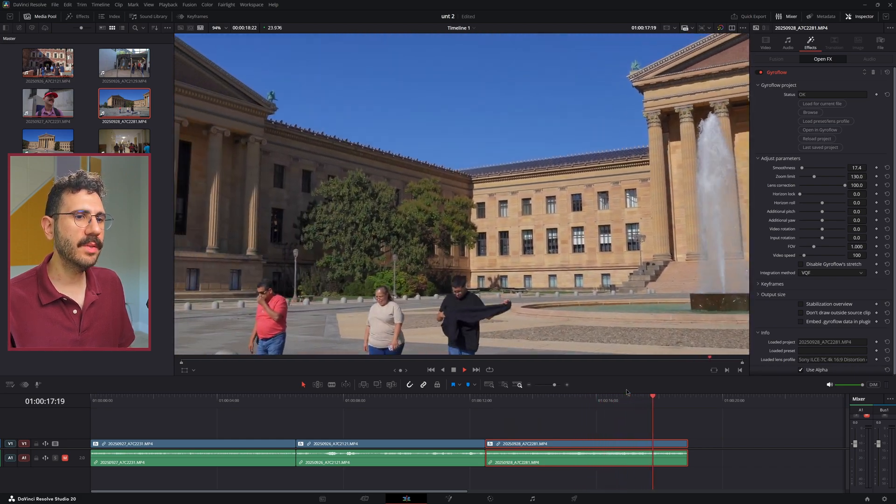
pyautogui.click(611, 424)
# Append 20250928_A7C2282.MP4 directly after the third clip on the timeline and play it
pyautogui.hscroll(3, 611, 424)
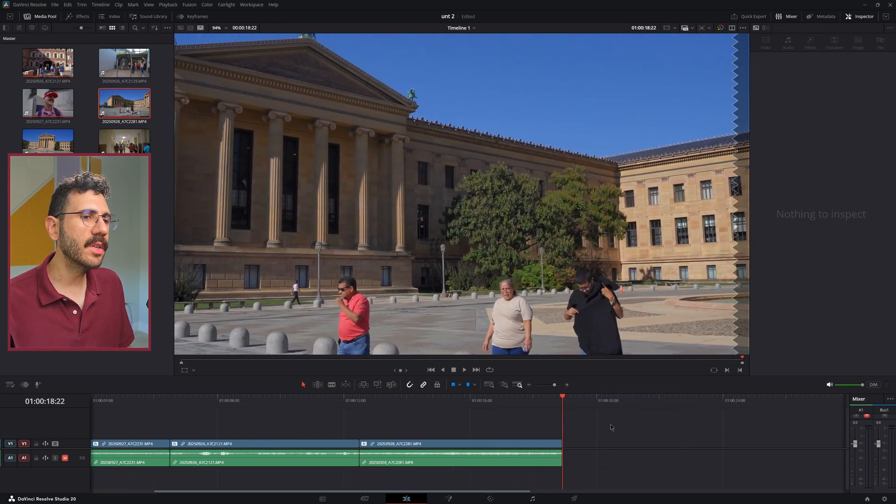
pyautogui.hscroll(1, 611, 424)
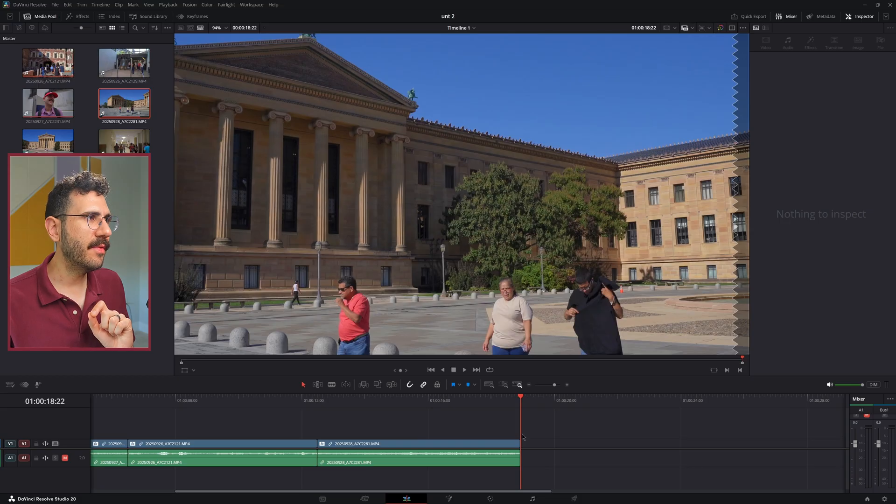
pyautogui.moveTo(48, 140); pyautogui.dragTo(525, 446)
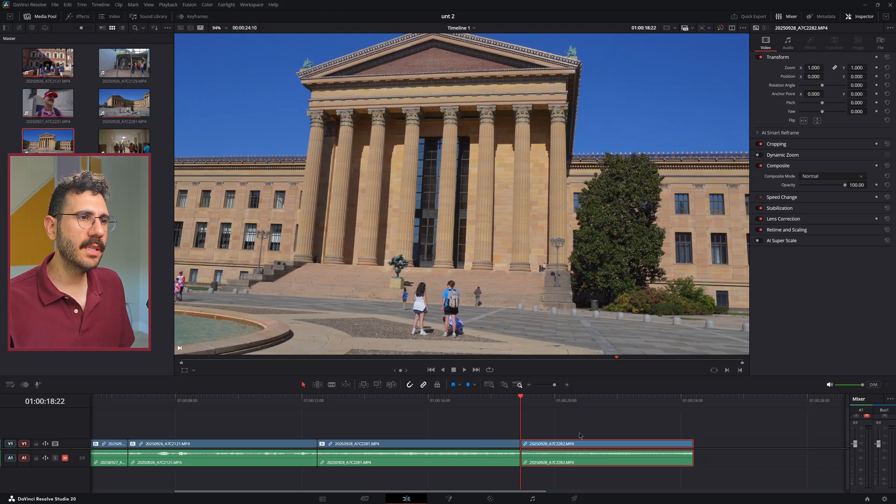
pyautogui.press('space')
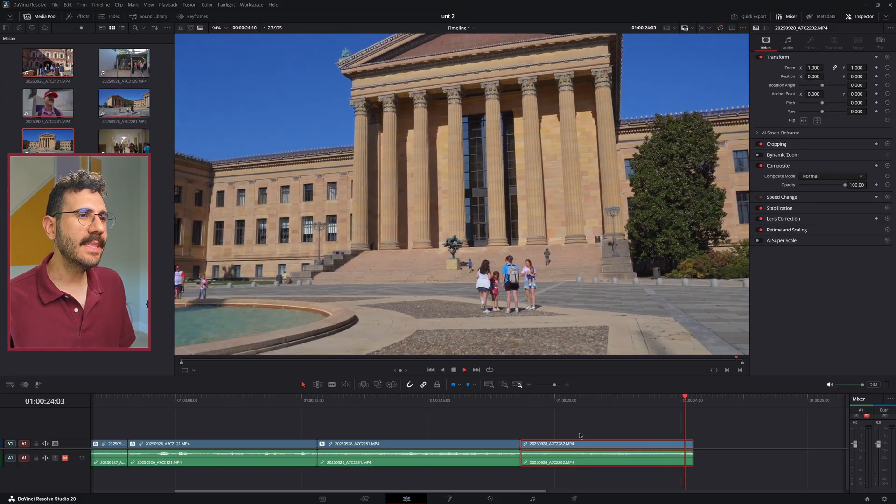
# Trim the fourth clip's end to 01:00:23:22 and return the playhead to the clip's start
pyautogui.click(678, 400)
pyautogui.hotkey('ctrl', 'shift', ']')
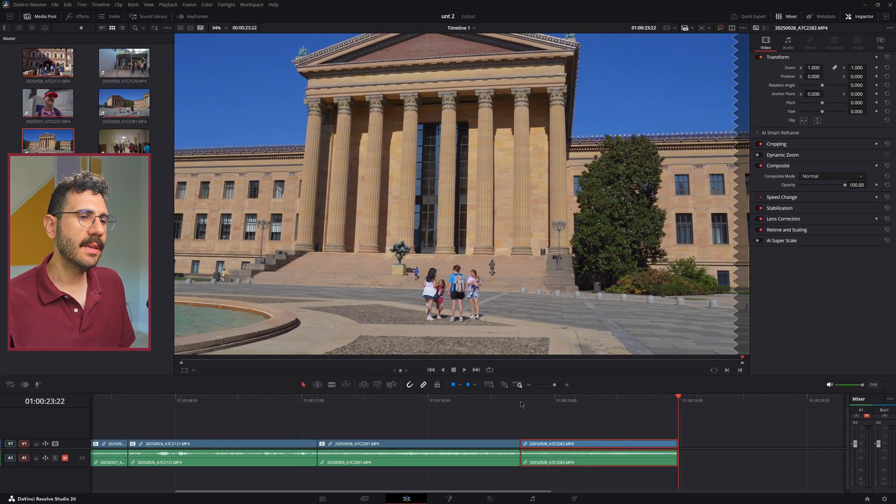
pyautogui.click(520, 401)
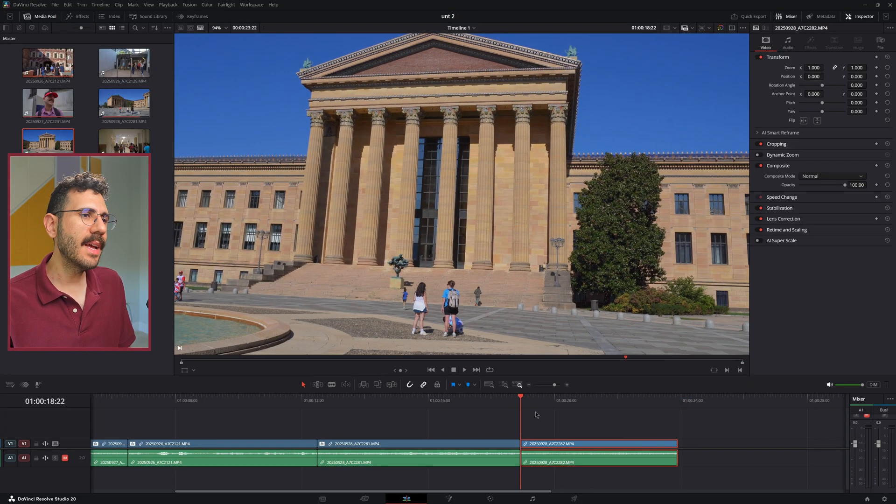
# Apply the Gyroflow effect to 20250928_A7C2282.MP4 with smoothness 4.9 and the VQF integration method, and play the clip
pyautogui.hotkey('shift', 'space')
pyautogui.write('gyro')
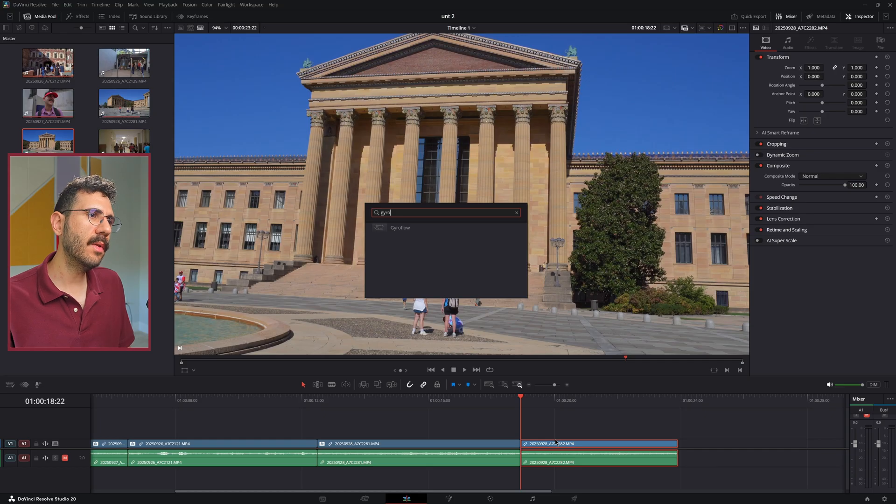
pyautogui.press('Return')
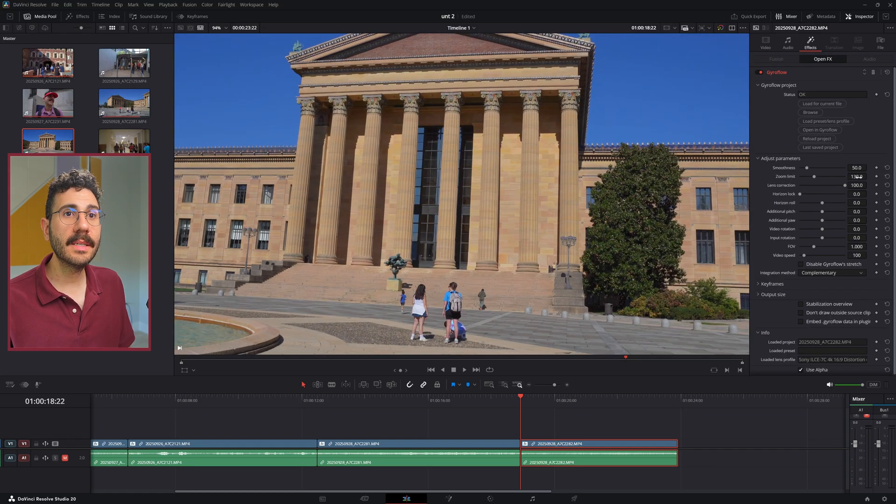
pyautogui.moveTo(857, 165); pyautogui.dragTo(835, 166)
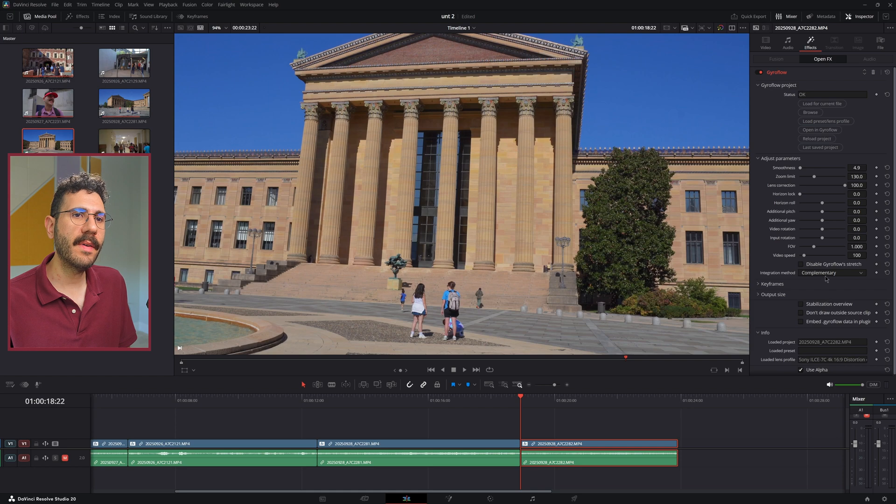
pyautogui.click(827, 298)
pyautogui.click(589, 423)
pyautogui.press('space')
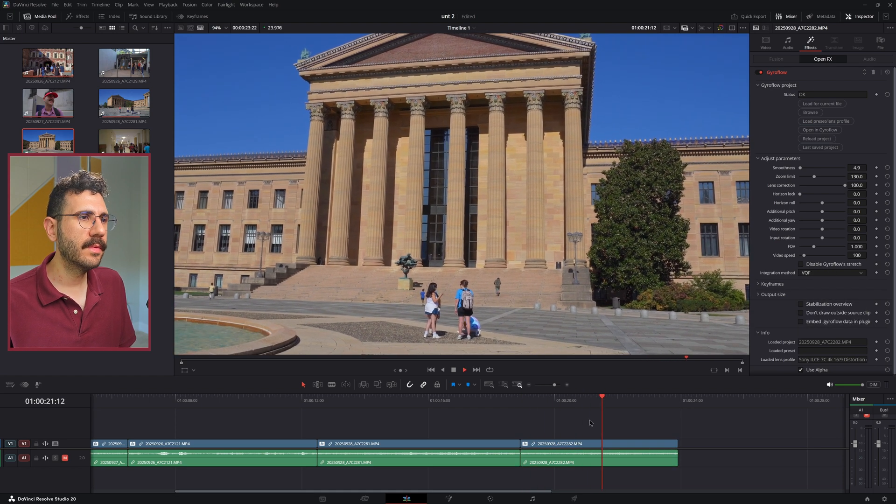
# Examine the fourth clip's playback with the stabilization overview enabled, then turn the overview off
pyautogui.click(802, 303)
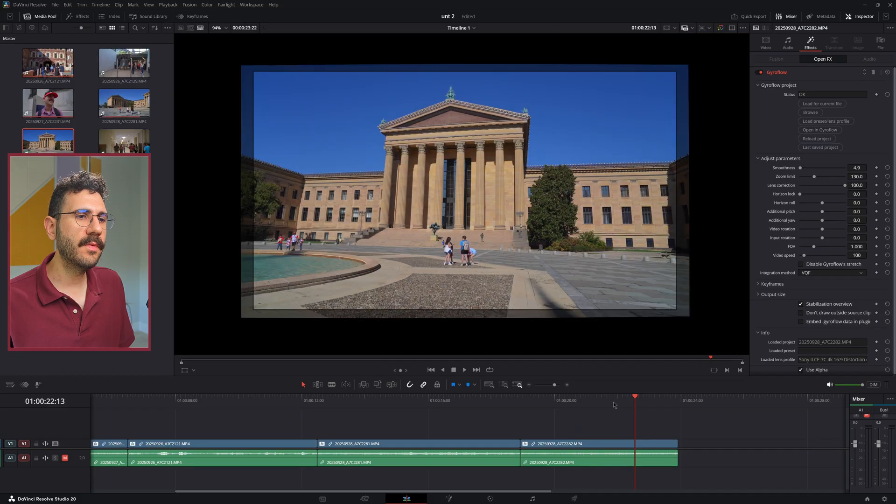
pyautogui.scroll(3, 393, 259)
pyautogui.scroll(-3, 405, 257)
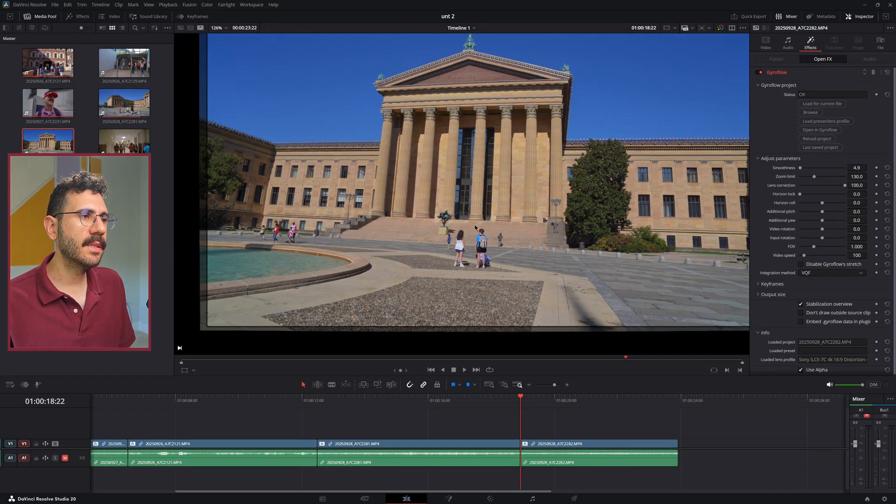
pyautogui.press('space')
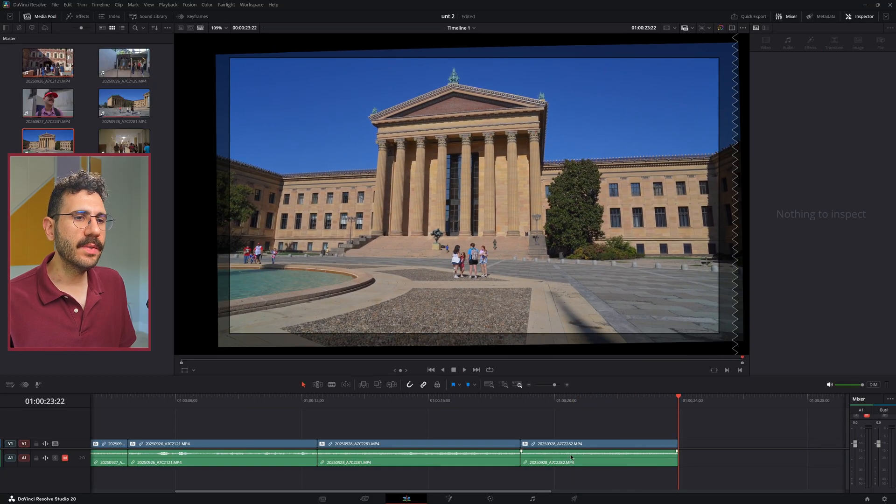
pyautogui.click(613, 441)
pyautogui.click(818, 304)
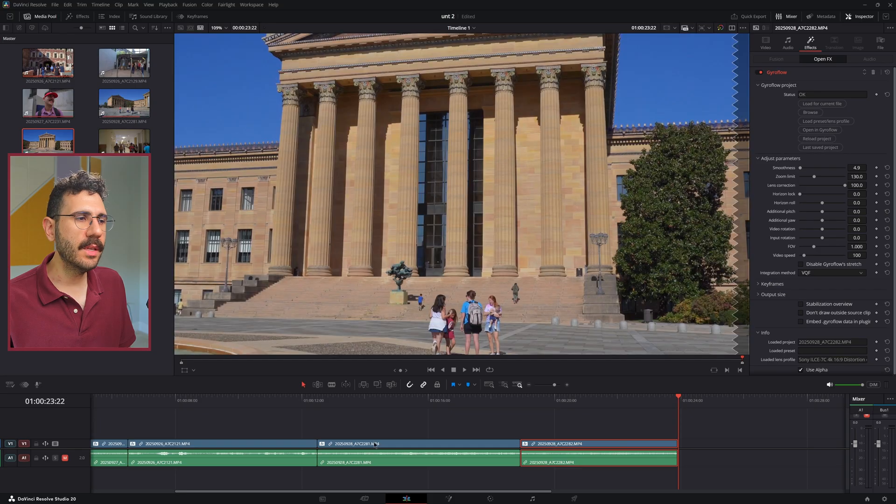
# Fit the whole frame in the viewer and play the second clip through its cut into the third clip
pyautogui.click(241, 399)
pyautogui.click(294, 359)
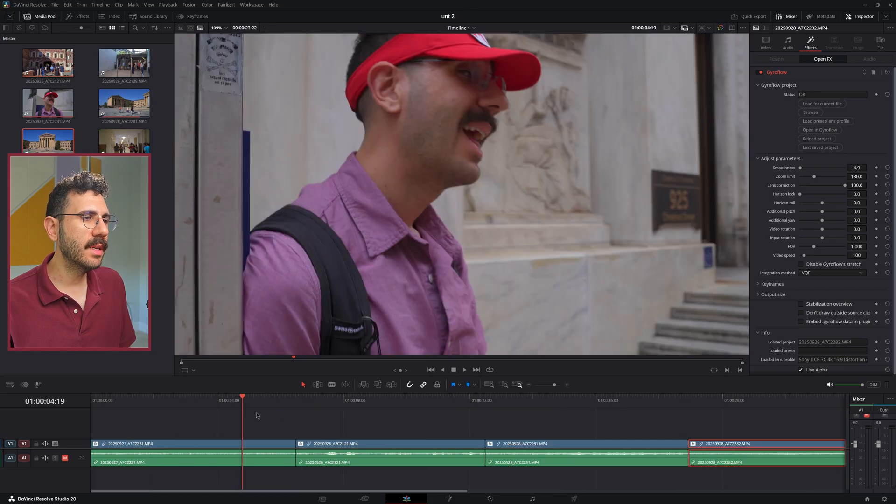
pyautogui.scroll(-3, 240, 351)
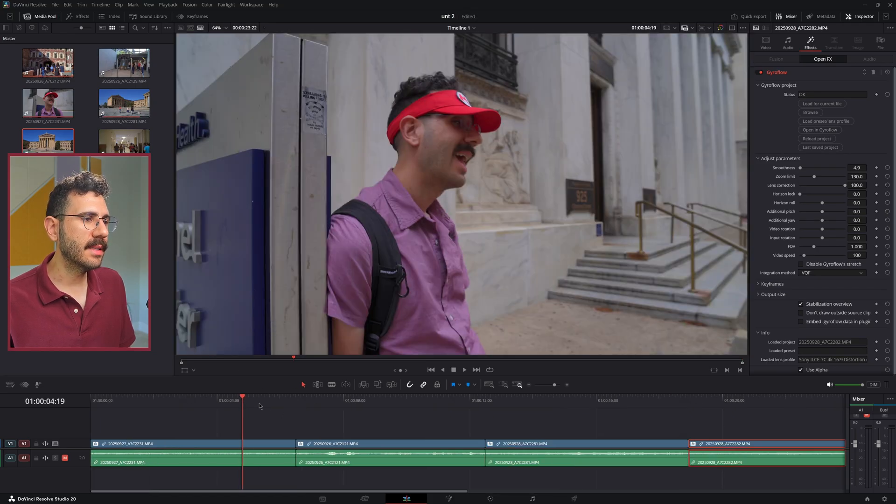
pyautogui.click(309, 402)
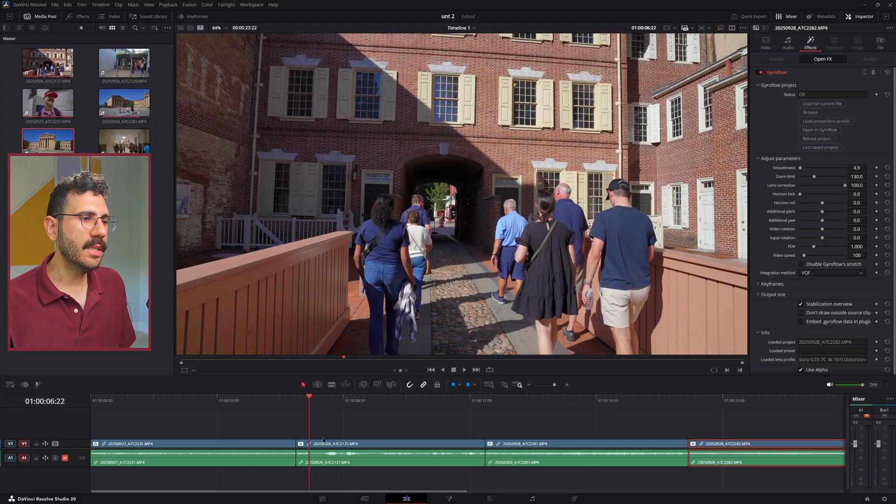
pyautogui.press('space')
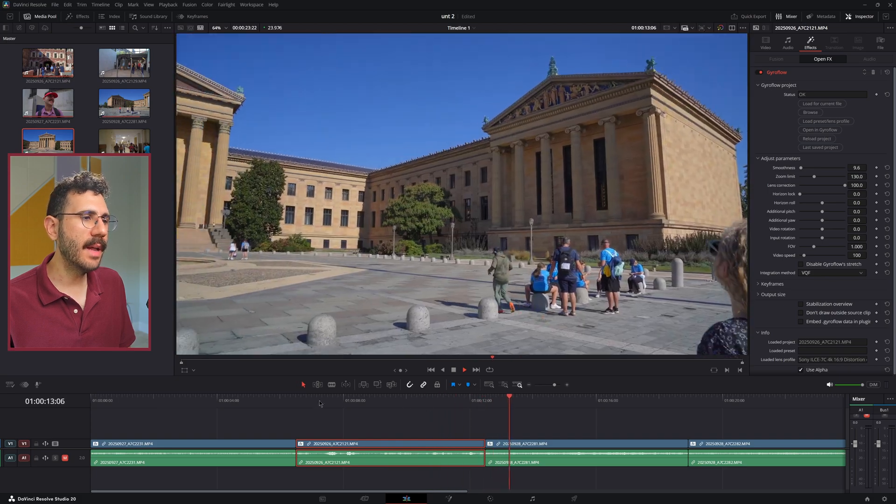
pyautogui.click(296, 400)
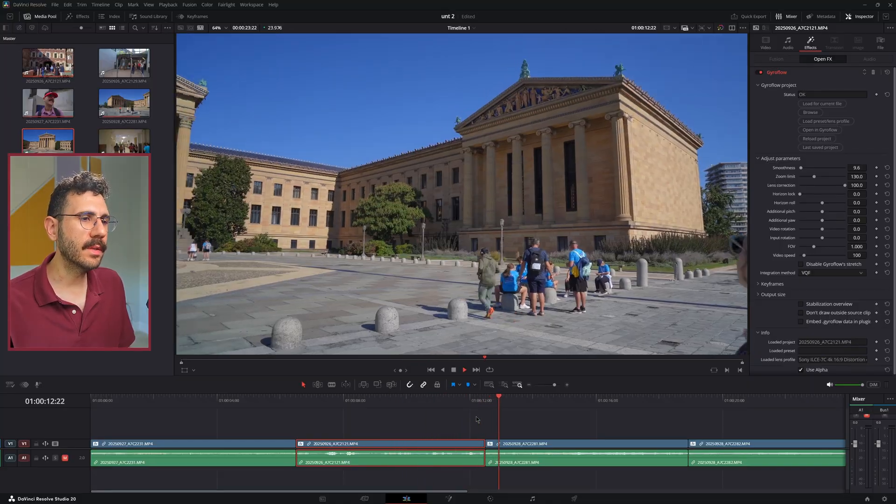
# Ripple-trim the second clip's end to 01:00:12:03 and play across the cut into the third clip
pyautogui.hscroll(1, 449, 421)
pyautogui.click(432, 400)
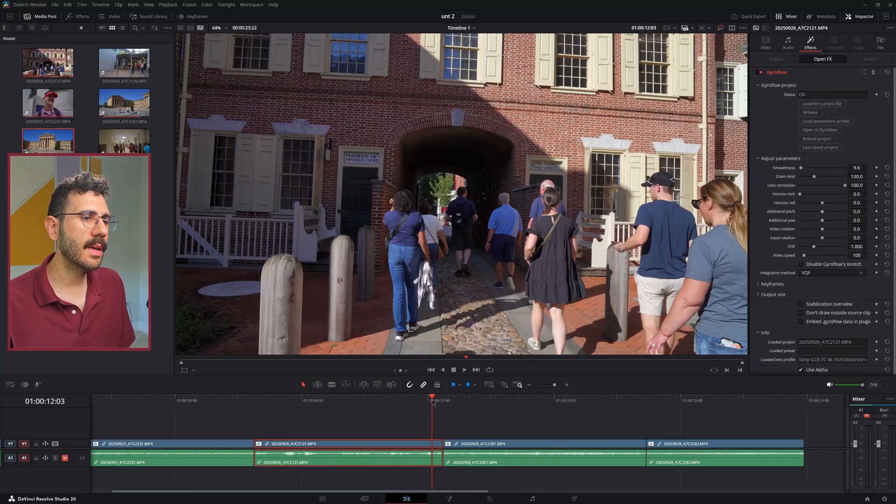
pyautogui.hotkey('ctrl', 'shift', ']')
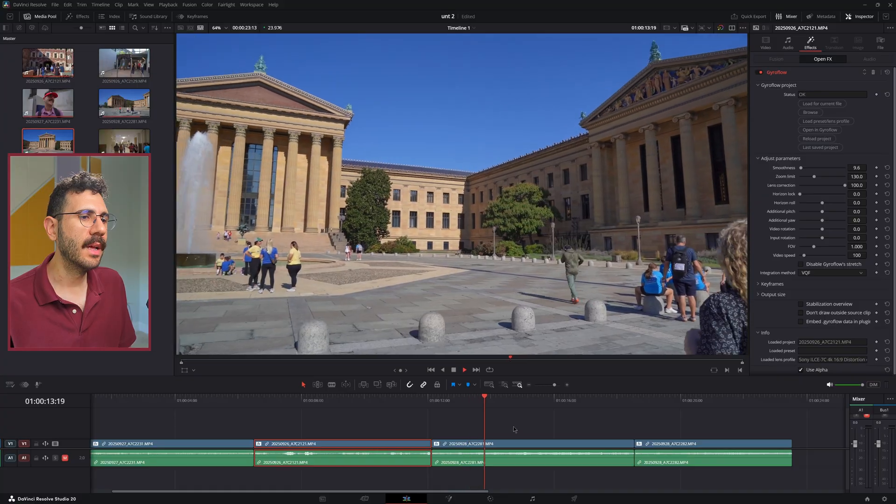
# Examine the third clip's playback with Gyroflow and return the playhead to the clip's start at 01:00:12:03
pyautogui.hscroll(2, 518, 429)
pyautogui.hscroll(3, 494, 426)
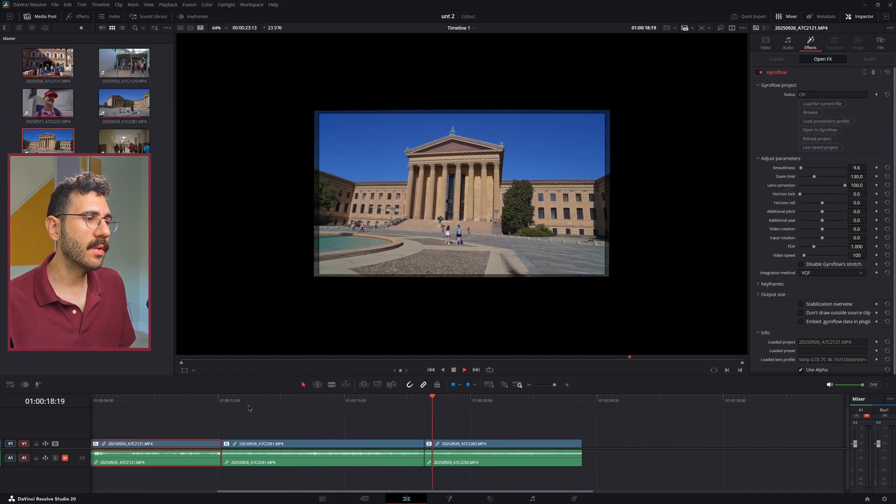
pyautogui.click(226, 401)
pyautogui.hscroll(-2, 360, 445)
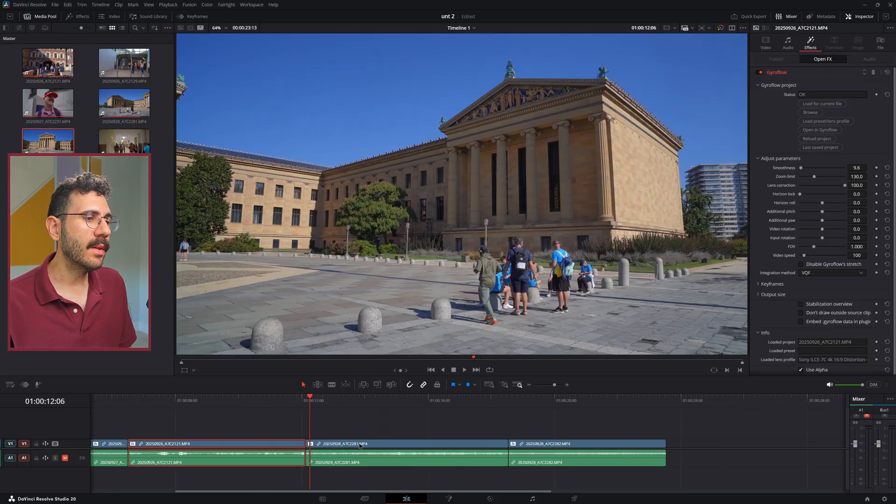
pyautogui.click(304, 402)
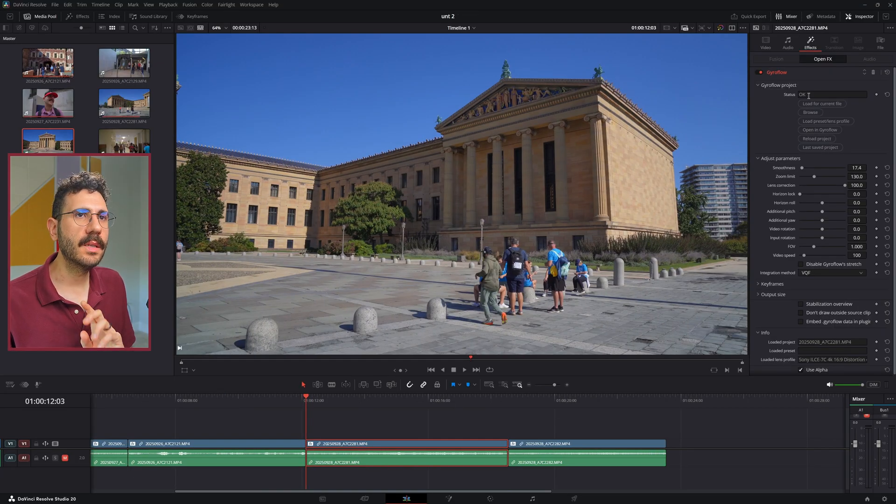
# Bypass Gyroflow on the third clip, stabilize it with the built-in stabilizer in Perspective mode, and play it
pyautogui.click(759, 73)
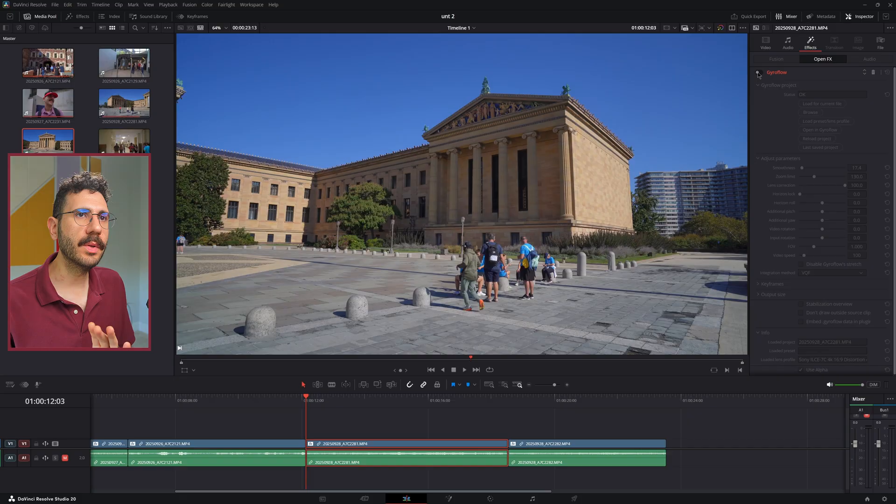
pyautogui.click(767, 43)
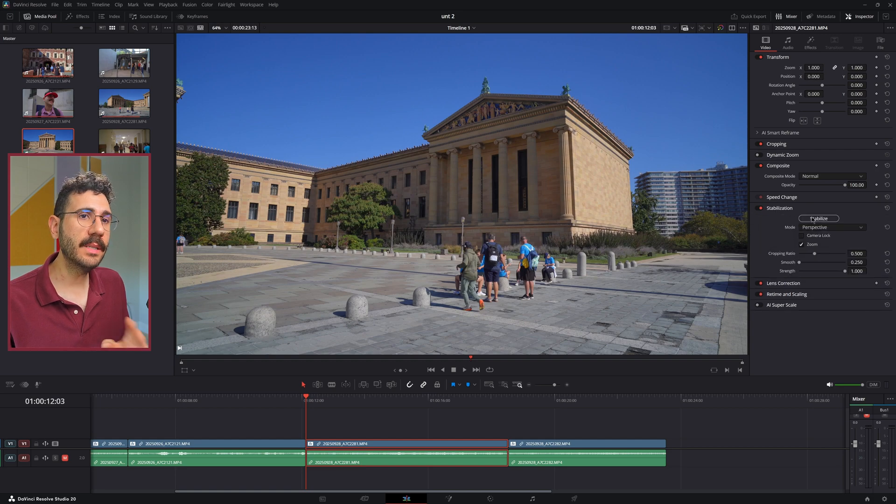
pyautogui.click(812, 220)
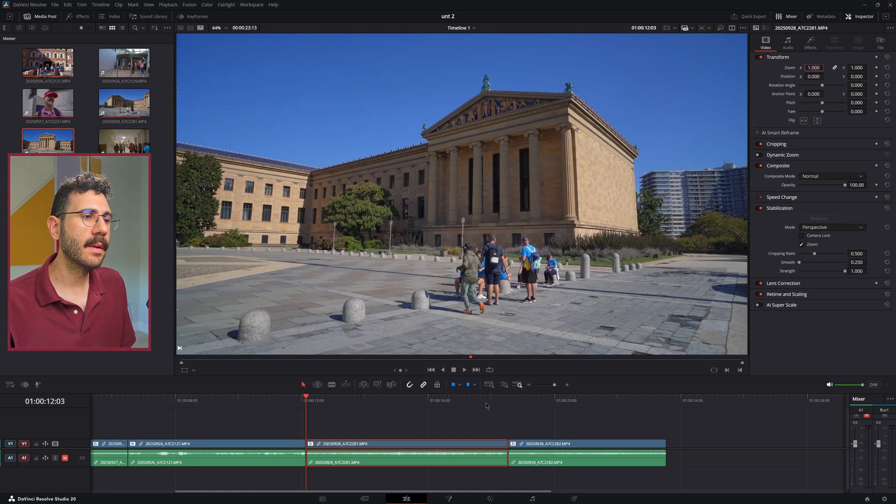
pyautogui.press('space')
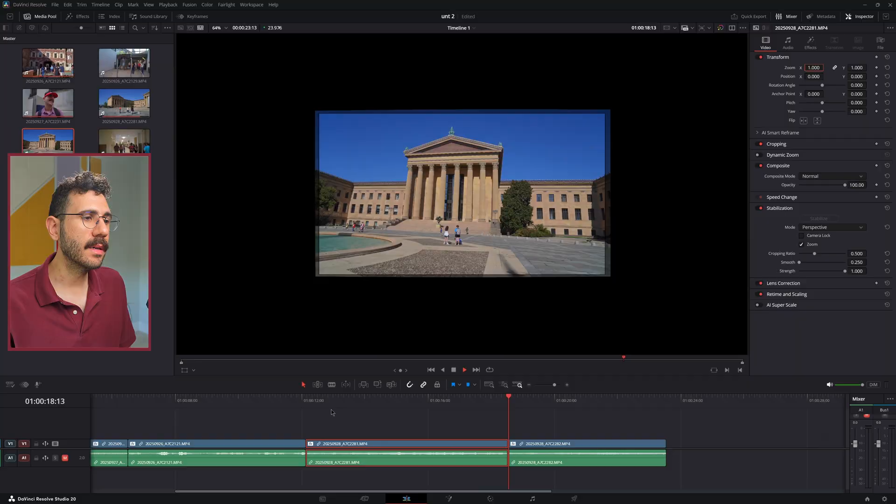
# Replace the third clip's built-in stabilization with Gyroflow at smoothness 10.4 and play the clip from its start
pyautogui.click(306, 400)
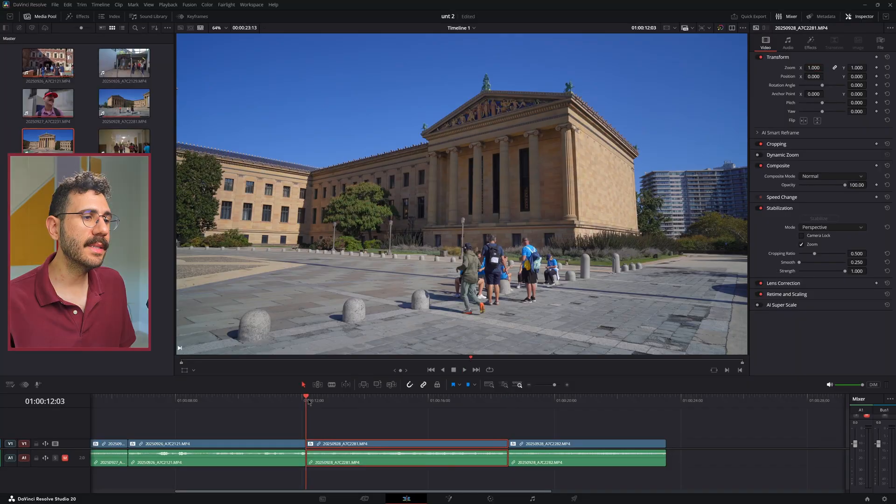
pyautogui.click(759, 208)
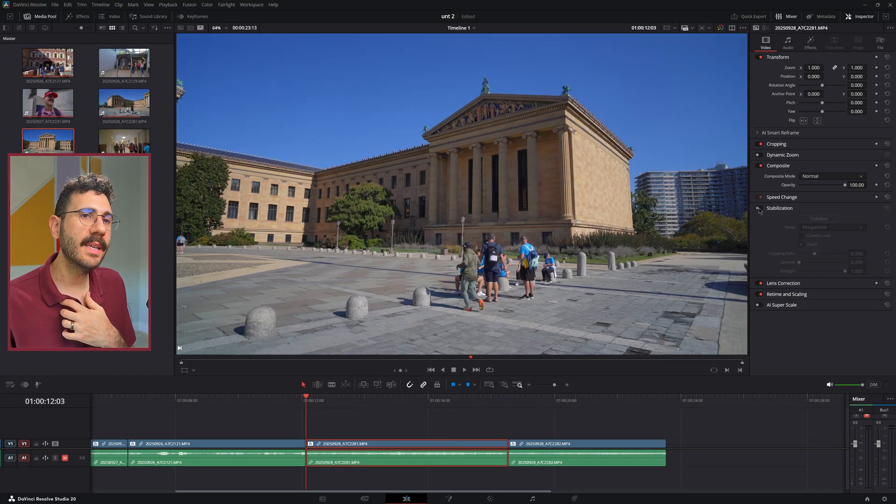
pyautogui.click(807, 45)
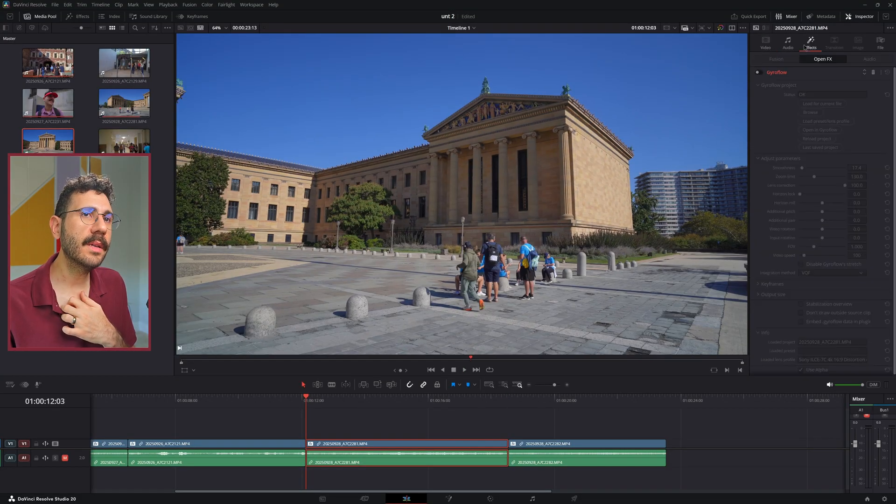
pyautogui.click(758, 72)
pyautogui.press('space')
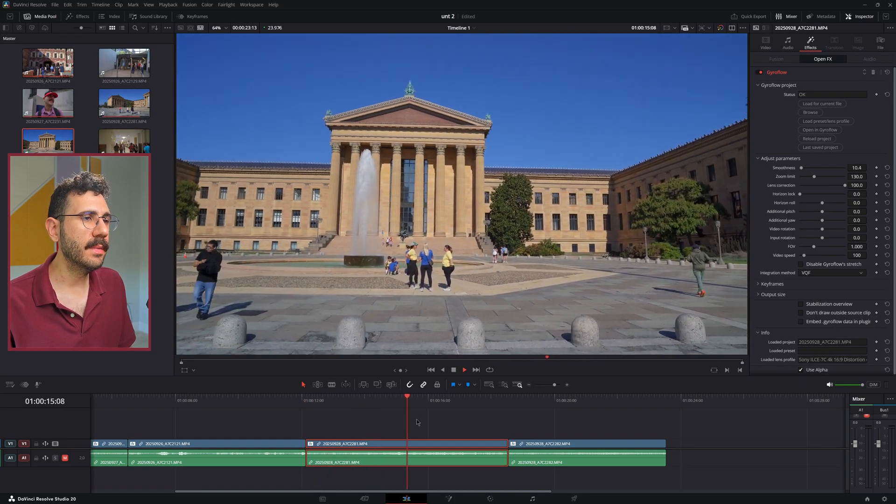
# Play the third clip from near its start with Gyroflow bypassed to examine the unstabilized footage
pyautogui.click(312, 401)
pyautogui.click(760, 72)
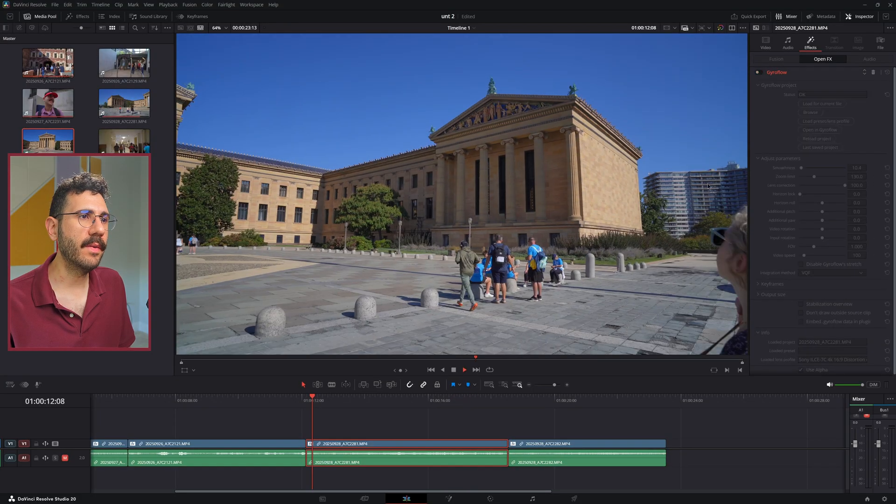
pyautogui.press('space')
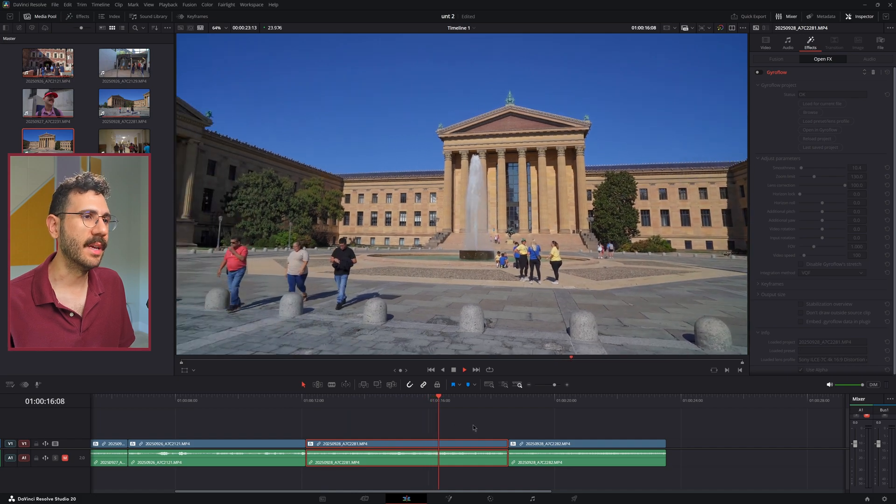
pyautogui.click(310, 405)
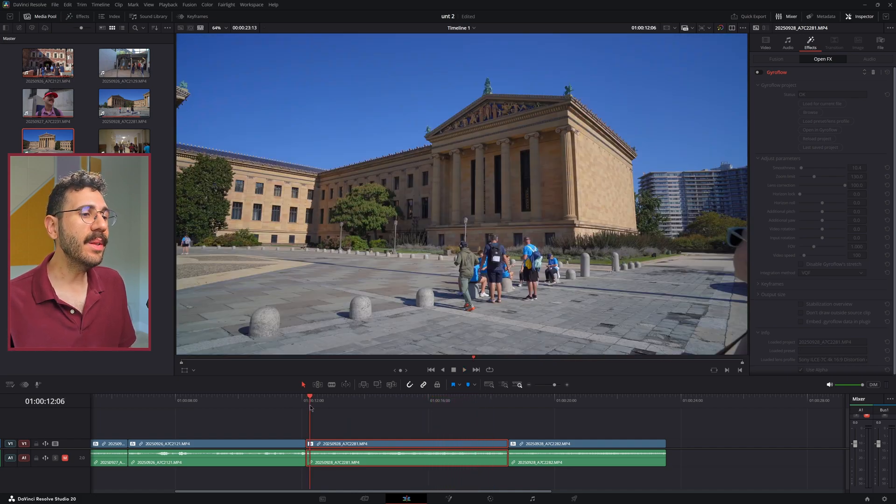
# Compare the third clip with built-in stabilization on and off, then leave it off and play with Gyroflow re-enabled
pyautogui.click(765, 46)
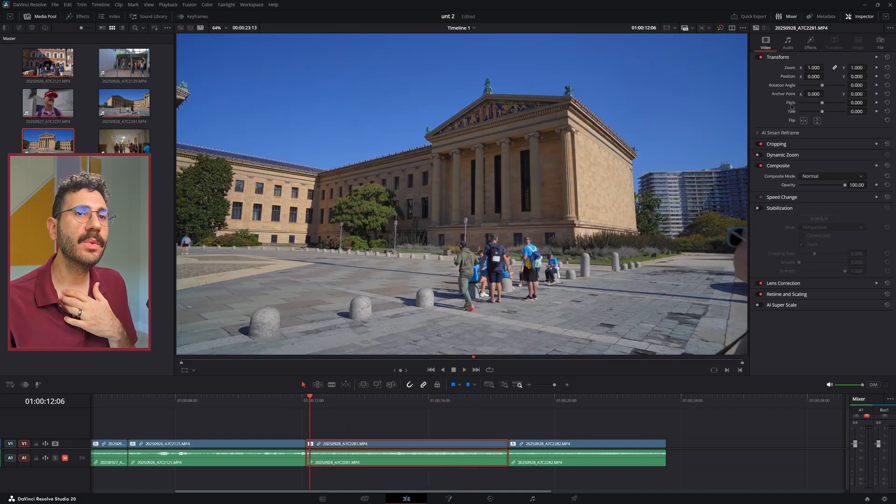
pyautogui.click(758, 209)
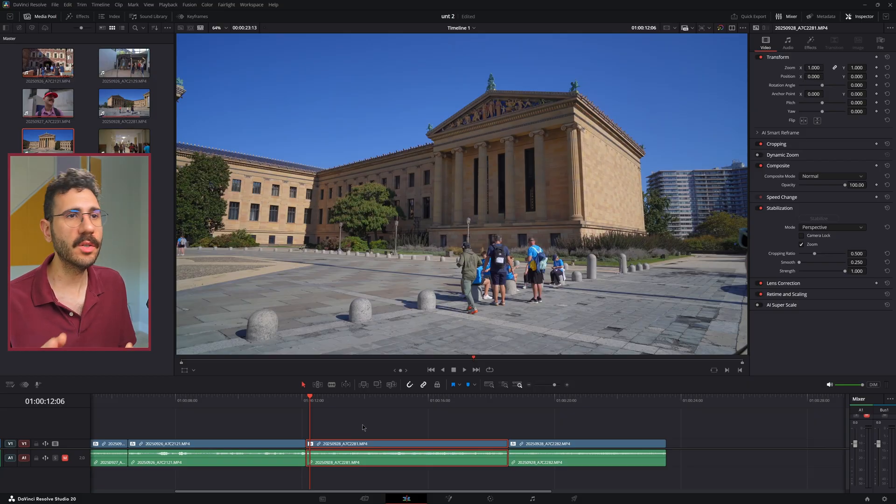
pyautogui.click(761, 209)
pyautogui.click(810, 42)
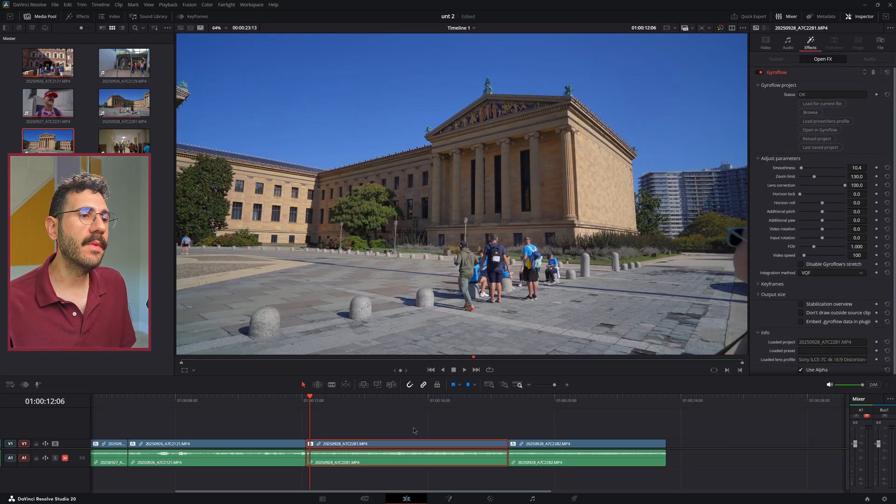
pyautogui.press('space')
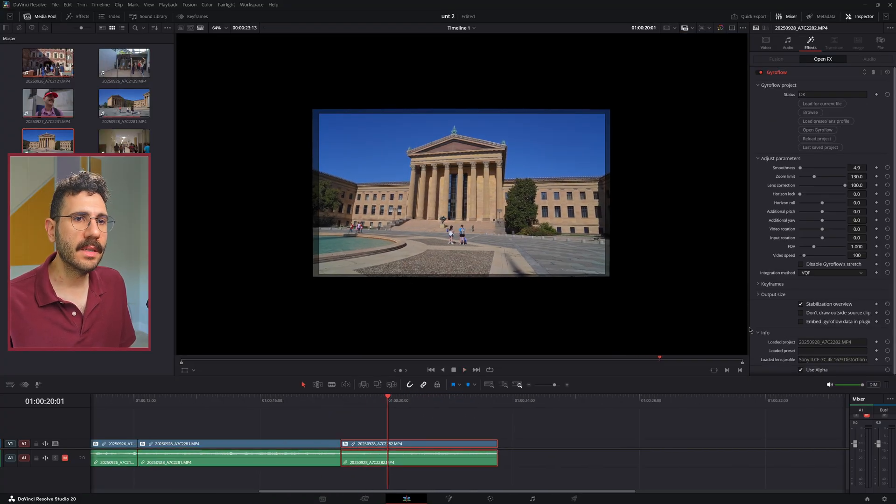
# Turn off the fourth clip's stabilization overview and append 20250929_A7C2334.MP4 to the end of the timeline
pyautogui.click(819, 304)
pyautogui.moveTo(133, 152); pyautogui.dragTo(513, 445)
pyautogui.hscroll(3, 499, 416)
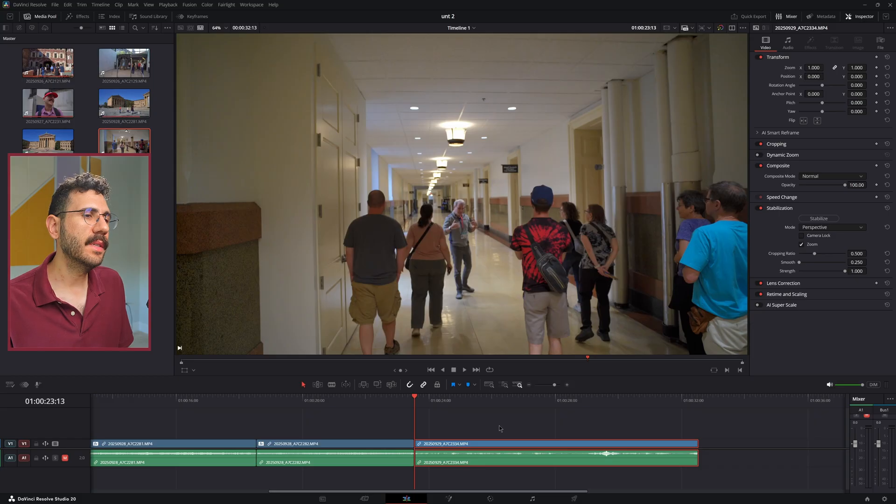
# Apply the Gyroflow effect to 20250929_A7C2334.MP4 with smoothness 15.3 and the VQF integration method
pyautogui.hotkey('ctrl', 'f')
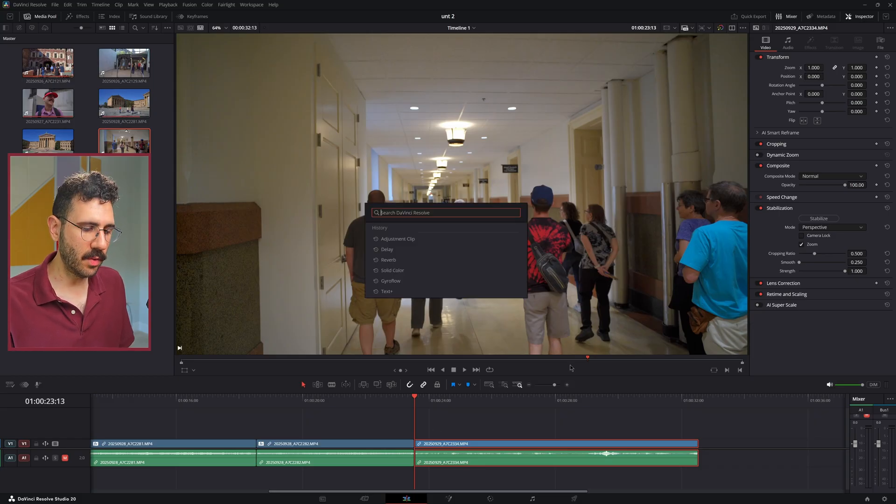
pyautogui.write('gyro')
pyautogui.press('Return')
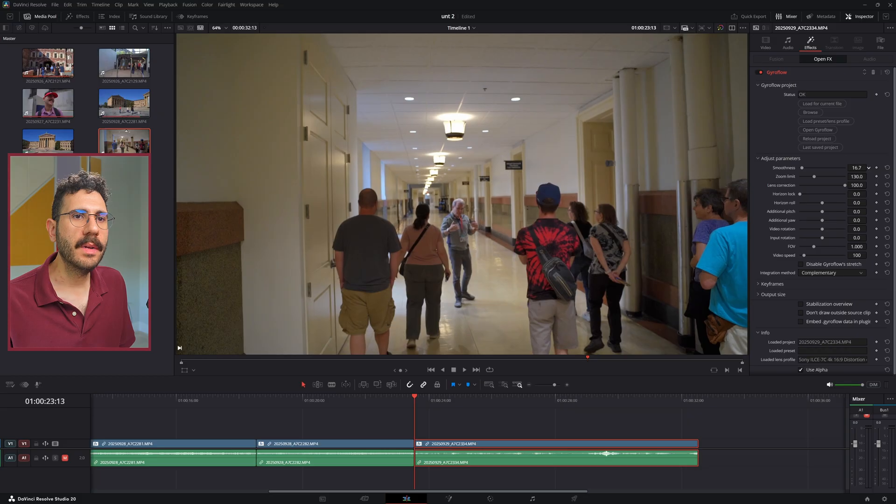
# Compare the hallway clip's playback with Gyroflow bypassed and with Gyroflow enabled
pyautogui.click(760, 73)
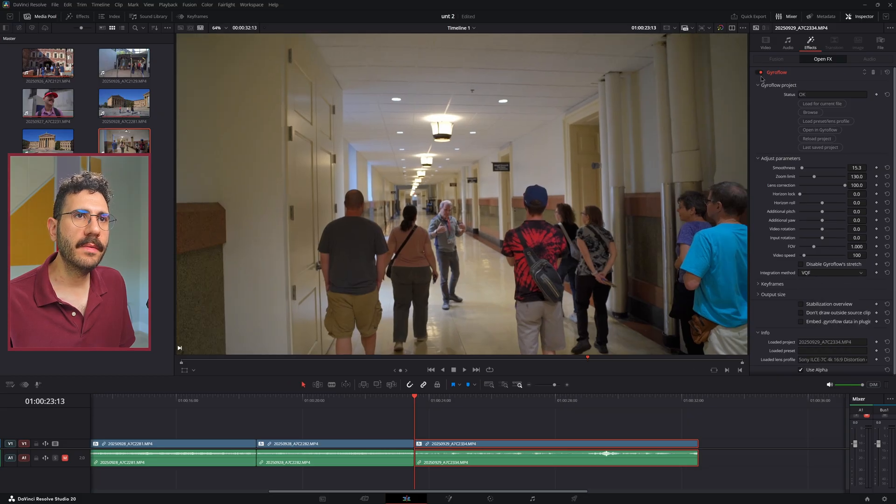
pyautogui.press('space')
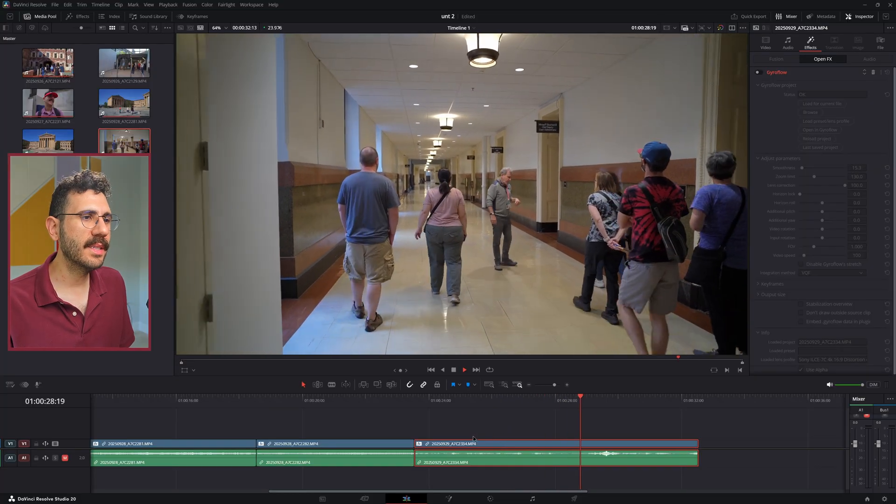
pyautogui.click(418, 399)
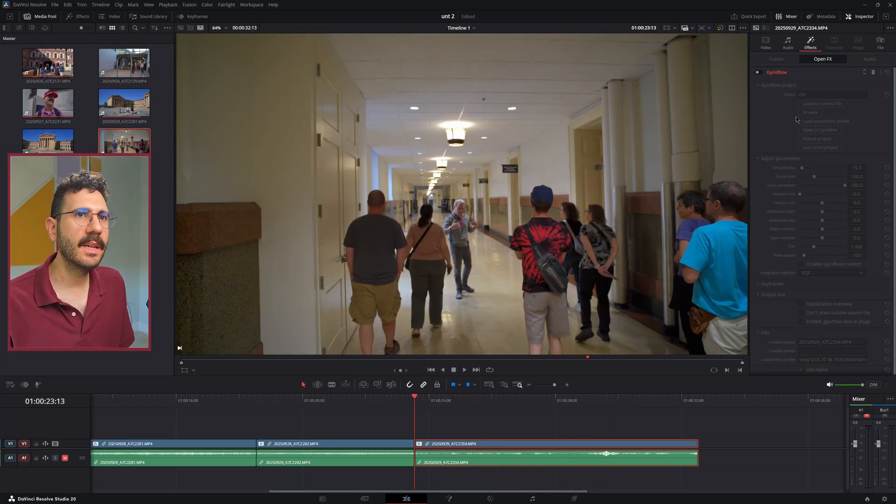
pyautogui.click(757, 72)
pyautogui.press('space')
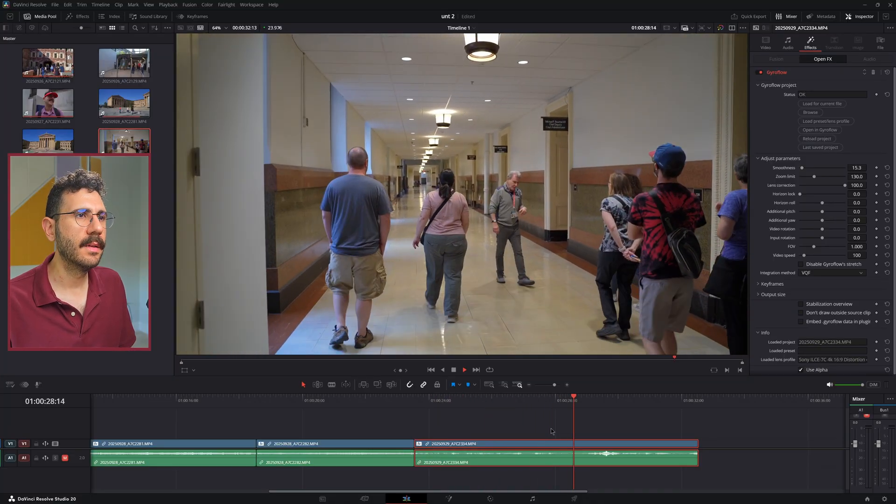
pyautogui.hscroll(3, 537, 427)
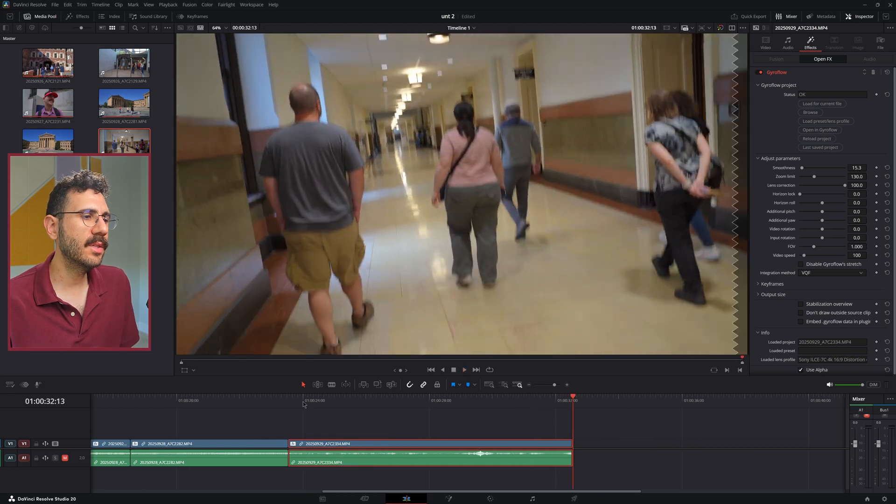
# Replay the hallway clip with Gyroflow enabled and stop playback at 01:00:29:01
pyautogui.press('space')
pyautogui.press('space')
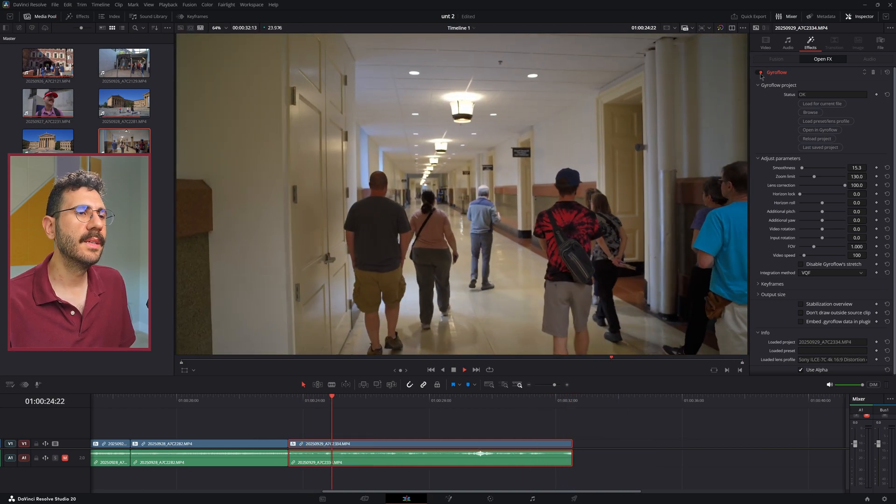
pyautogui.hscroll(2, 435, 477)
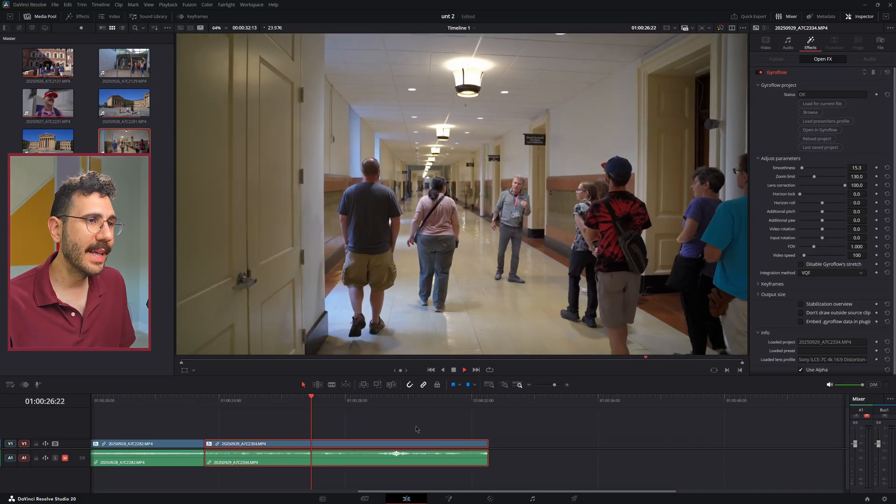
pyautogui.click(422, 428)
pyautogui.hscroll(1, 415, 434)
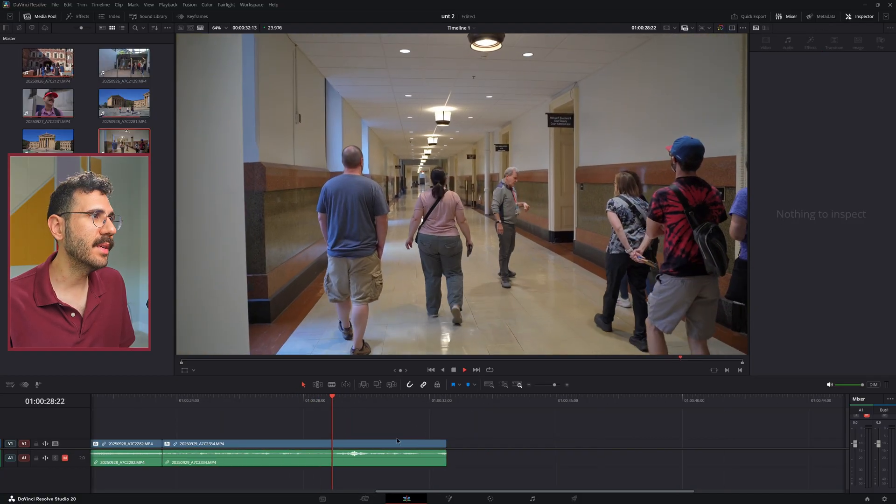
pyautogui.press('space')
# Append 20250926_A7C2129.MP4 after the hallway clip at 01:00:32:13 and play it from its start
pyautogui.moveTo(131, 66); pyautogui.dragTo(451, 444)
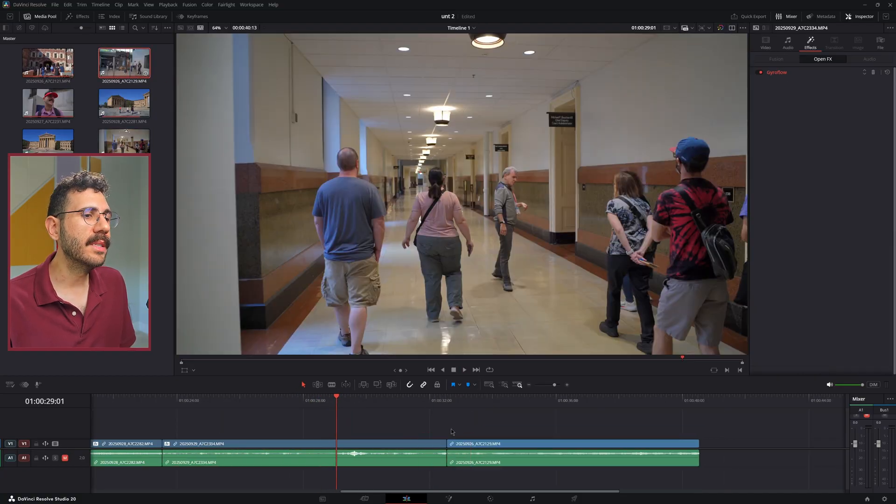
pyautogui.click(447, 401)
pyautogui.click(473, 446)
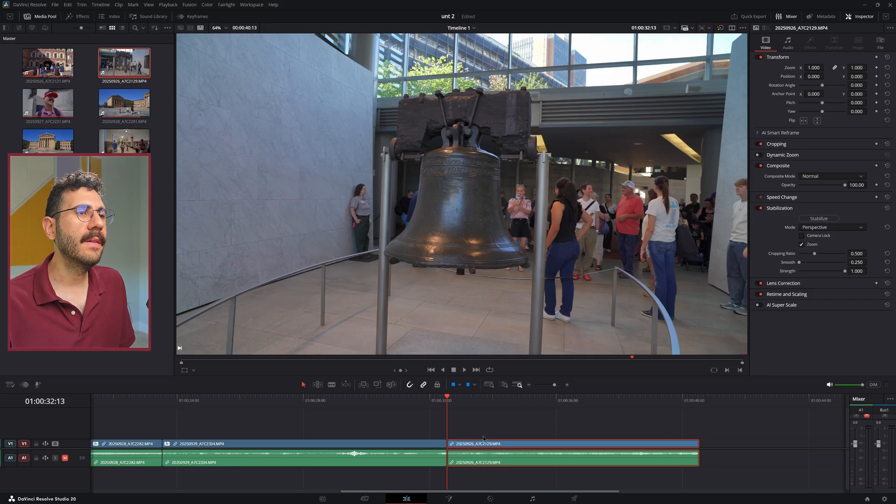
pyautogui.press('space')
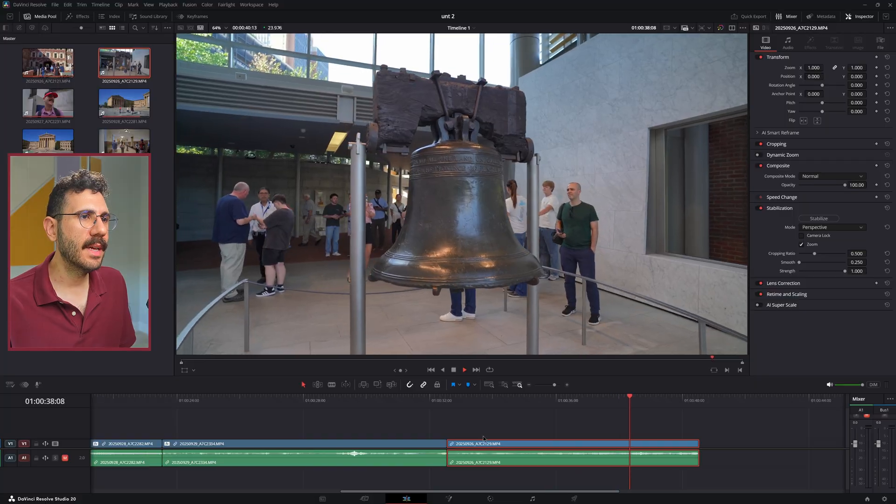
# Paste the Gyroflow attributes from 20250929_A7C2334.MP4 onto 20250926_A7C2129.MP4 and show its effect settings
pyautogui.click(455, 401)
pyautogui.click(406, 442)
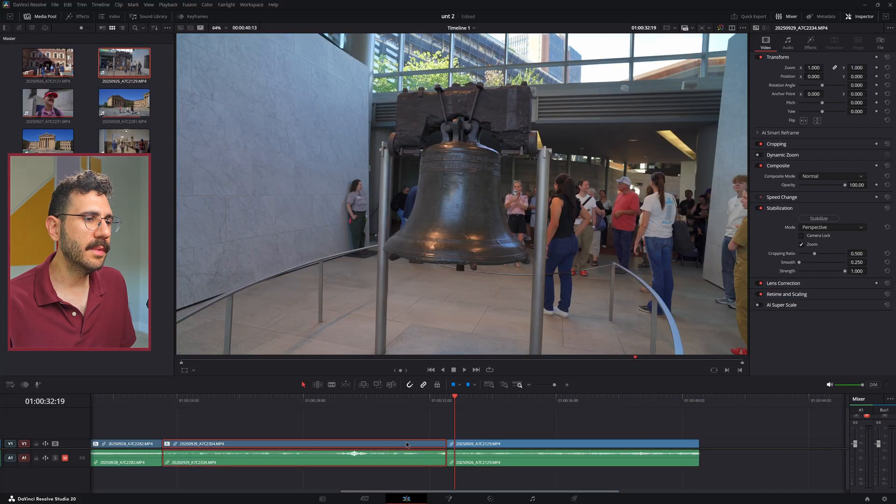
pyautogui.click(480, 444)
pyautogui.hotkey('alt', 'v')
pyautogui.click(509, 359)
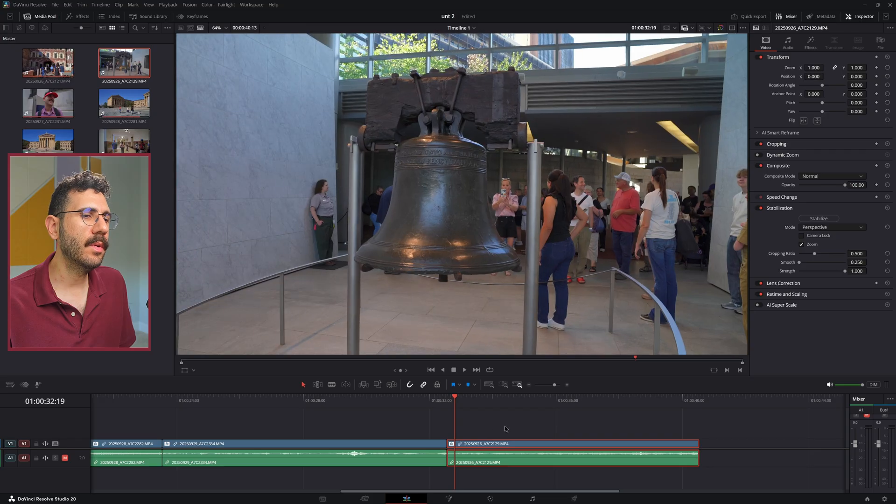
pyautogui.click(809, 45)
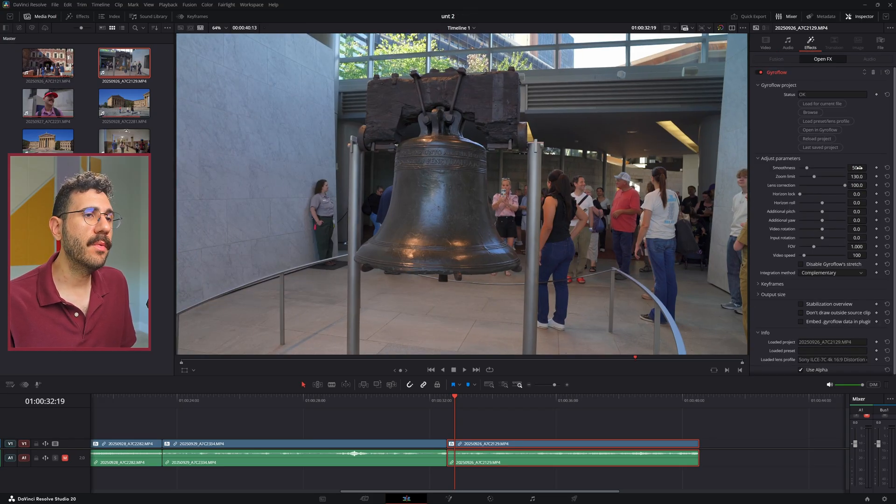
# Set the bell clip's Gyroflow integration method to VQF and smoothness to 25.4, and play it from 01:00:32:13
pyautogui.click(827, 275)
pyautogui.click(826, 297)
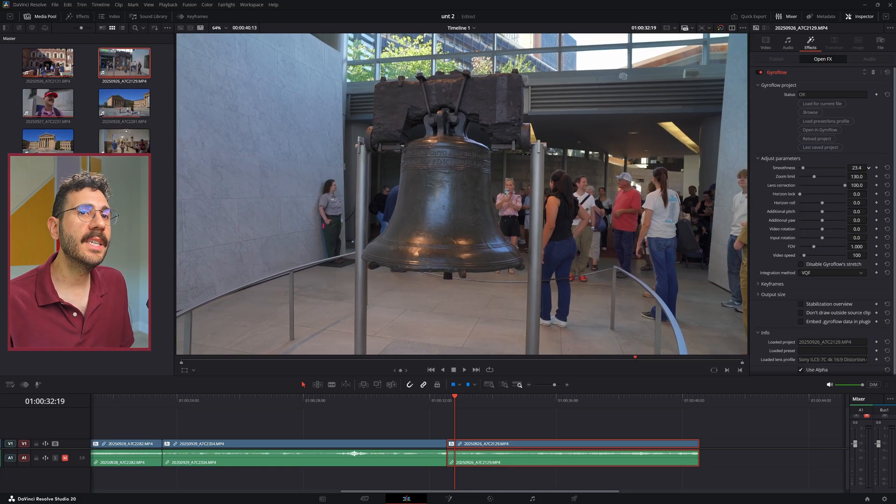
pyautogui.click(447, 400)
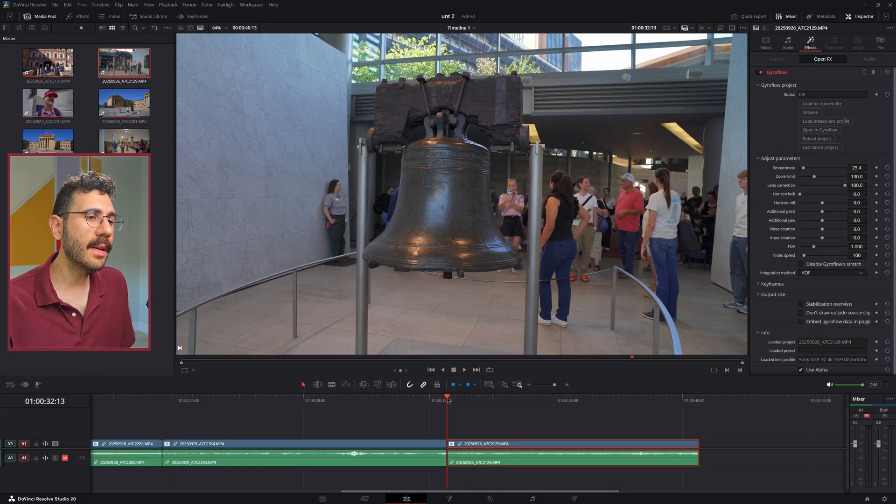
pyautogui.press('space')
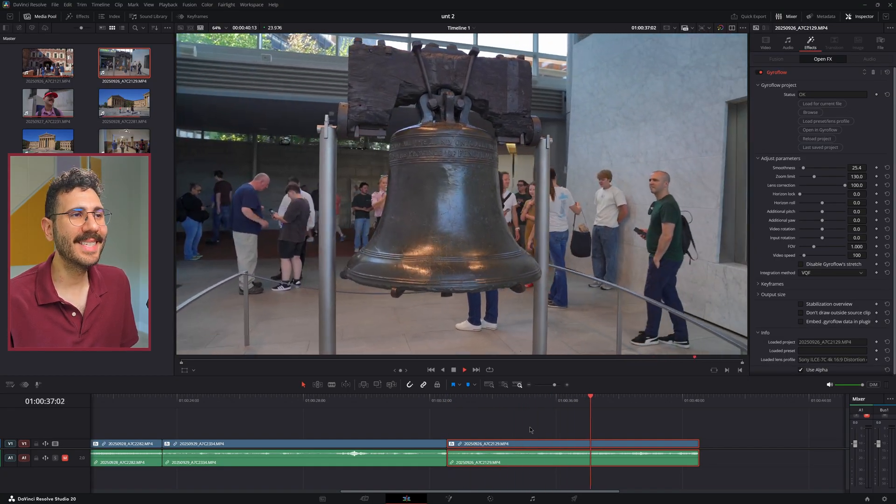
# Compare the bell clip's playback with Gyroflow bypassed and with Gyroflow enabled
pyautogui.click(469, 403)
pyautogui.click(759, 73)
pyautogui.press('space')
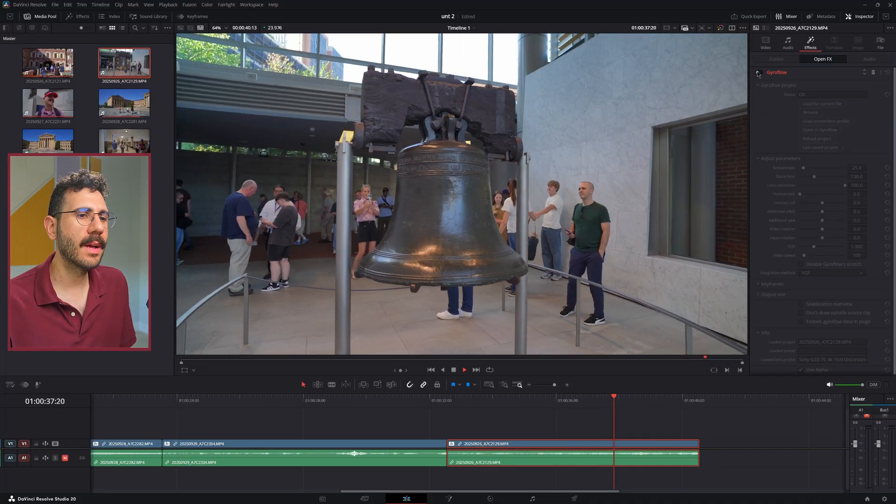
pyautogui.click(759, 73)
pyautogui.press('space')
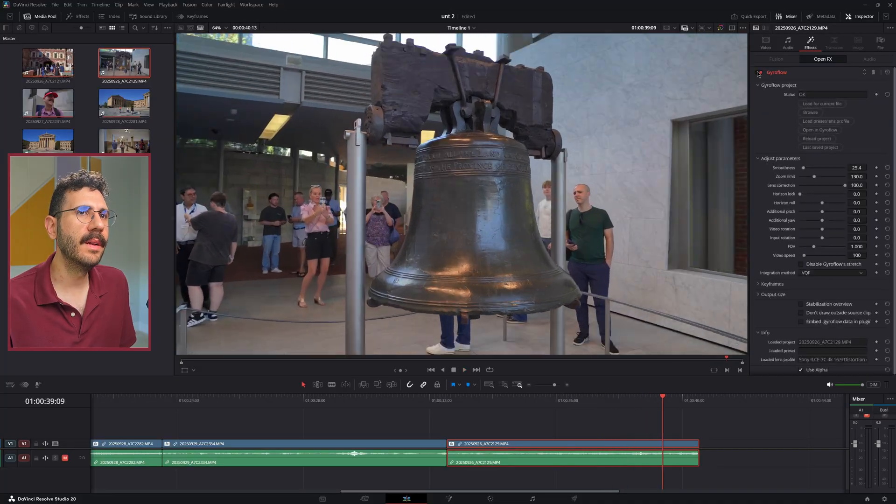
# Lower the bell clip's Gyroflow smoothness to 7.2 and play it from 01:00:33:08 to its end
pyautogui.click(472, 402)
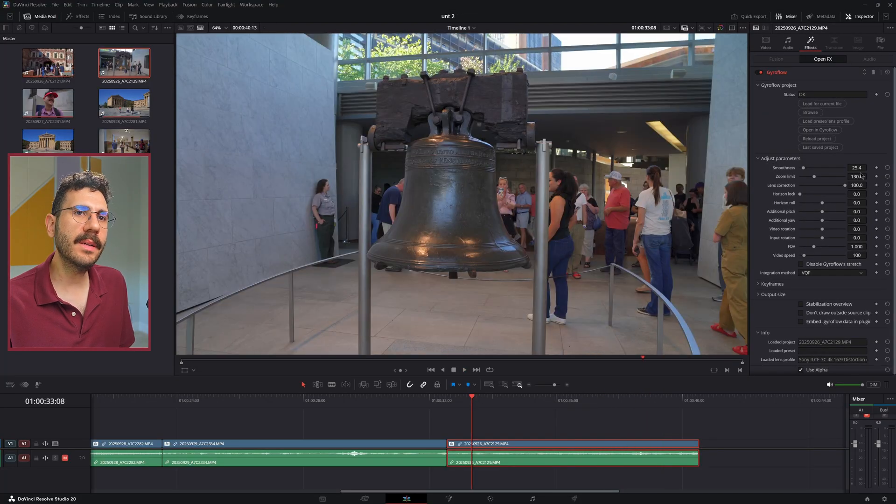
pyautogui.moveTo(859, 168); pyautogui.dragTo(850, 169)
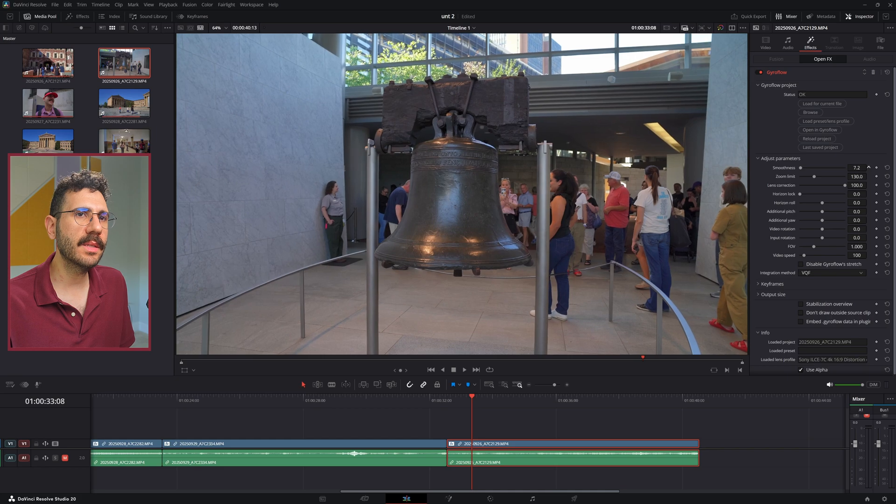
pyautogui.press('space')
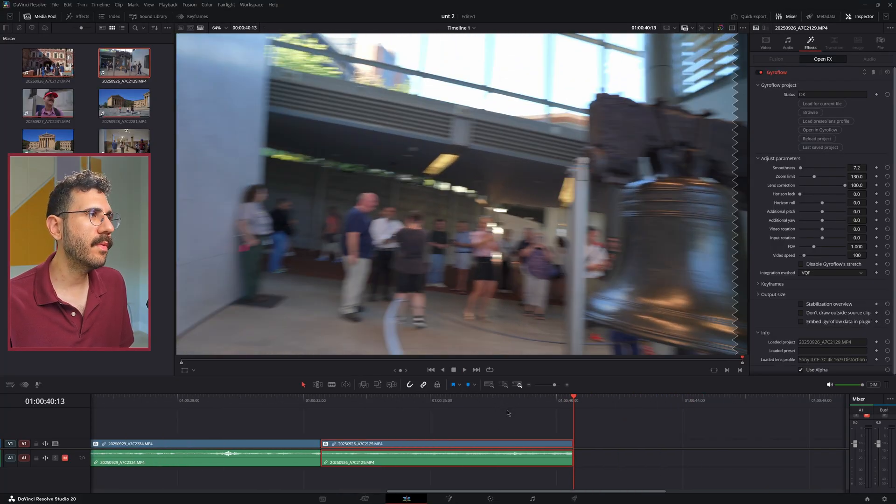
# Bring all six clips into view, play across the first cut from 01:00:06:02, and return to 01:00:05:10
pyautogui.click(445, 422)
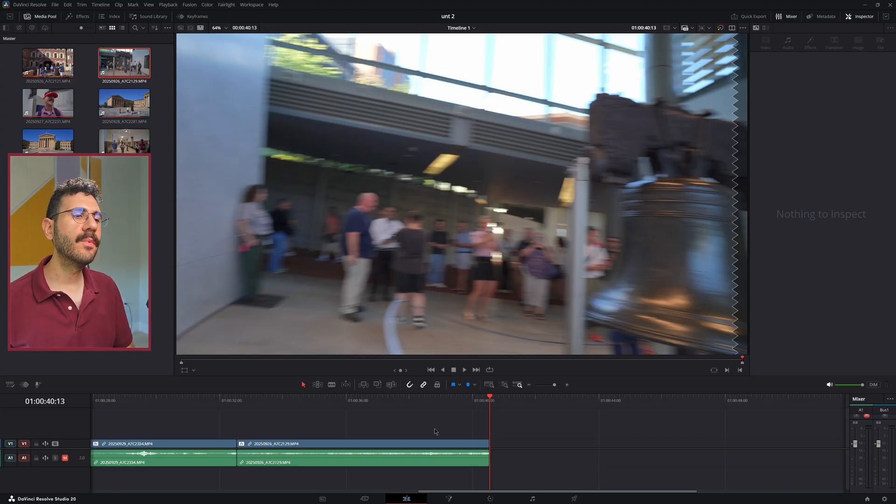
pyautogui.scroll(-2, 414, 425)
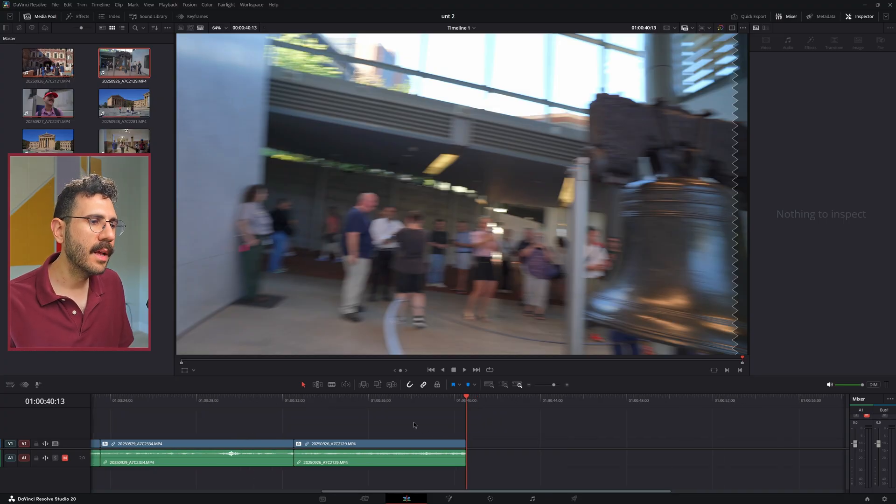
pyautogui.hscroll(-5, 408, 429)
pyautogui.scroll(-2, 407, 426)
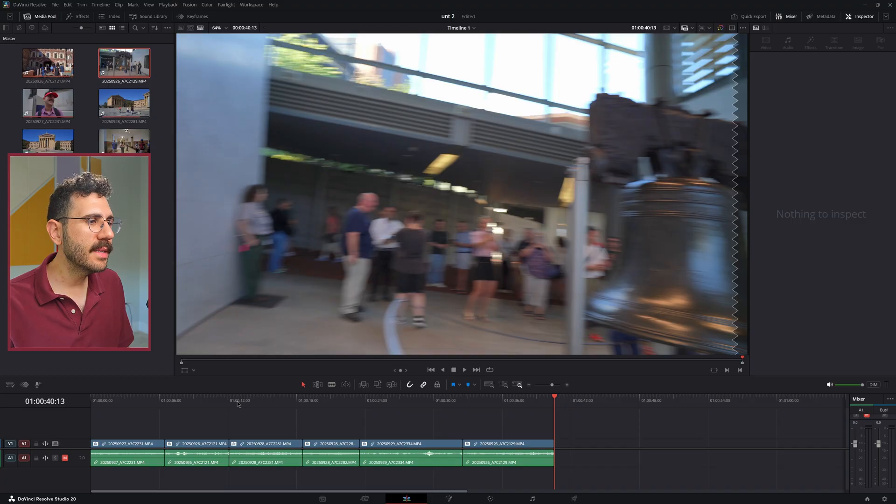
pyautogui.moveTo(237, 403); pyautogui.dragTo(161, 417)
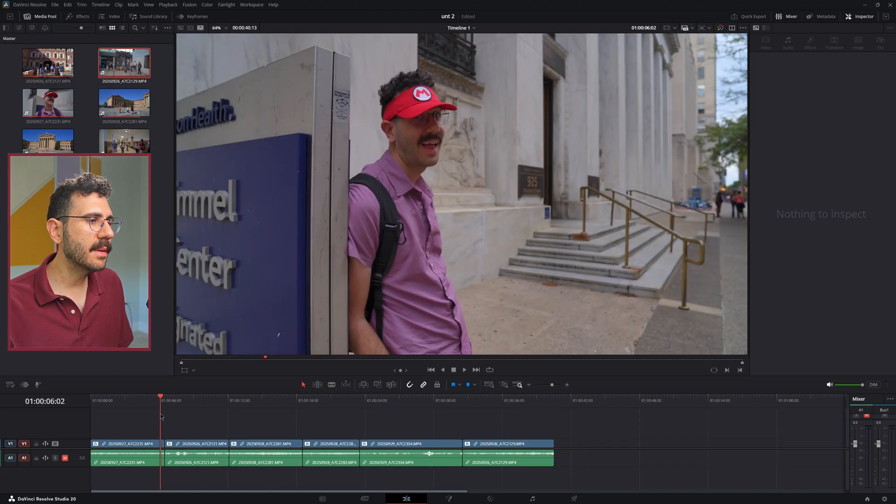
pyautogui.press('space')
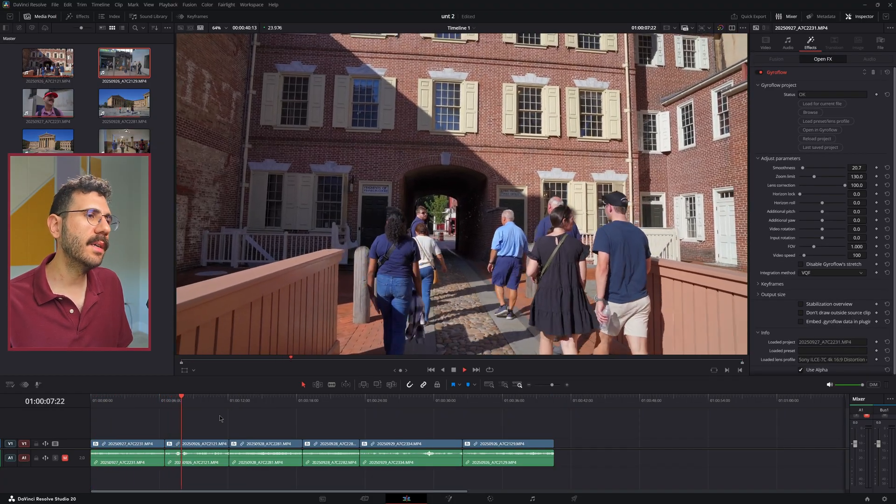
pyautogui.moveTo(230, 412); pyautogui.dragTo(153, 427)
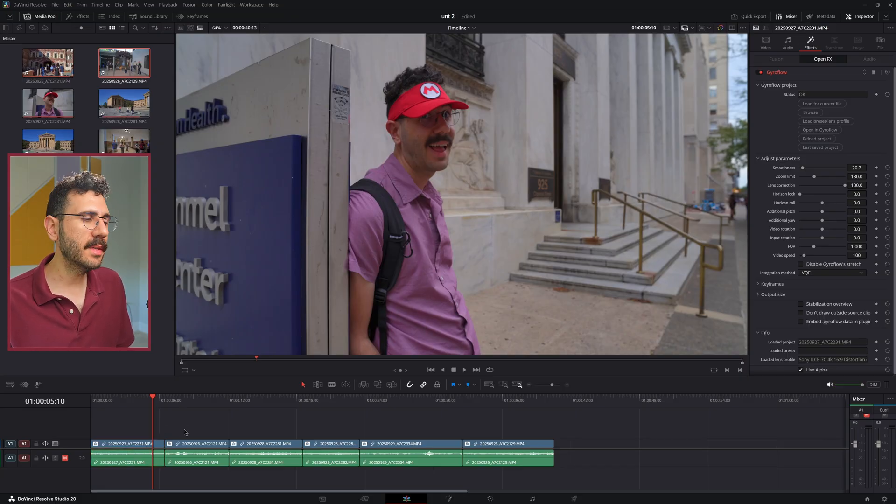
# Inspect the Gyroflow settings of the first clip, 20250927_A7C2231.MP4, and of the bell clip at 01:00:36:03
pyautogui.click(145, 447)
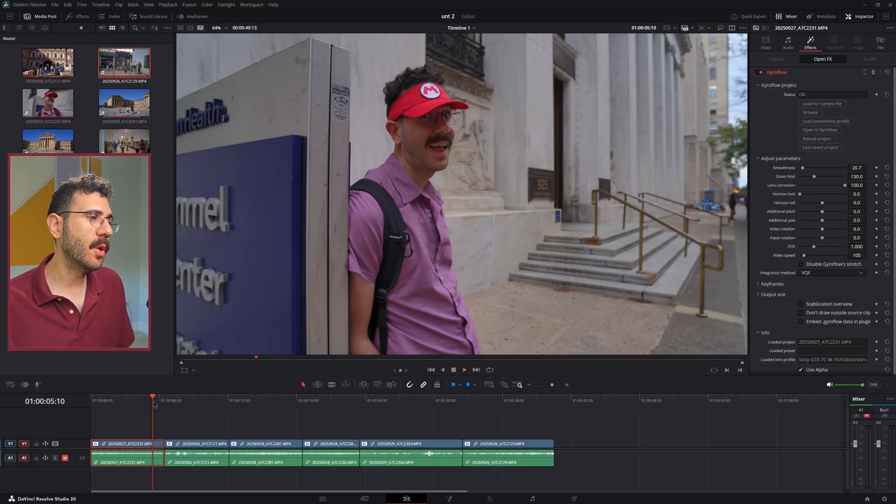
pyautogui.moveTo(154, 402); pyautogui.dragTo(507, 413)
pyautogui.click(524, 444)
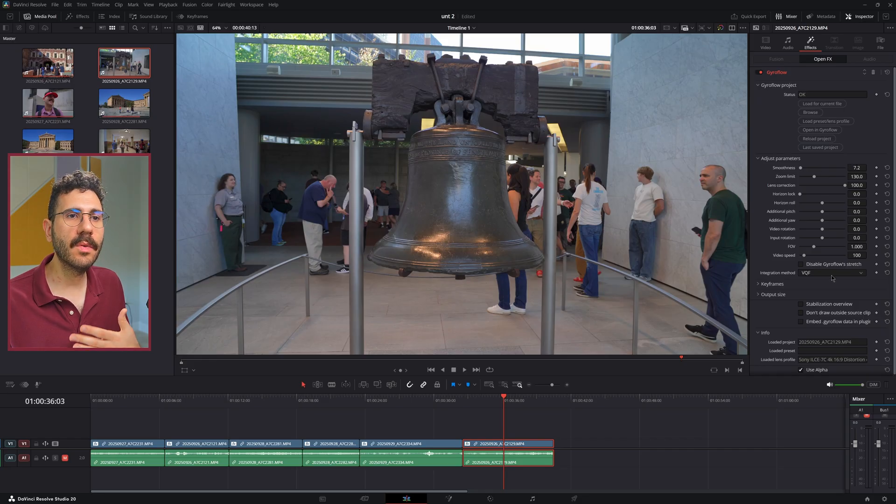
pyautogui.click(563, 427)
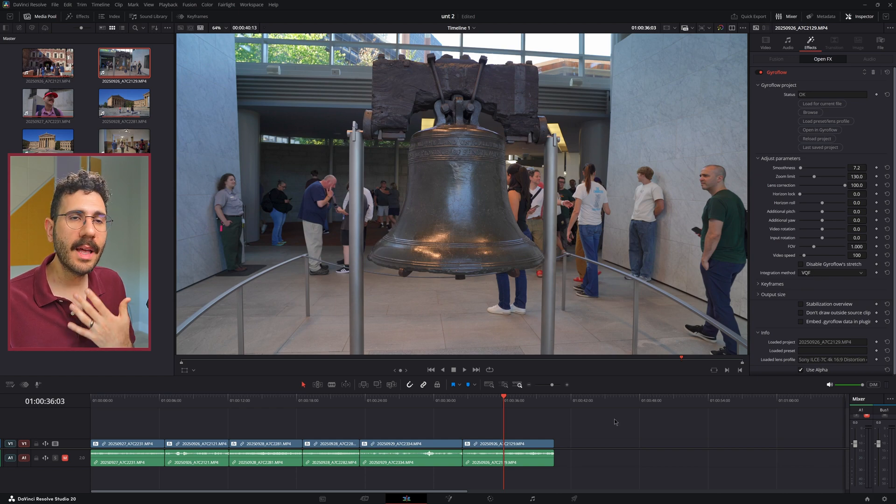
# Check the Gyroflow settings of 20250929_A7C2334.MP4 against the bell clip's and view the bell clip's integration method choices
pyautogui.moveTo(397, 401); pyautogui.dragTo(386, 411)
pyautogui.click(406, 450)
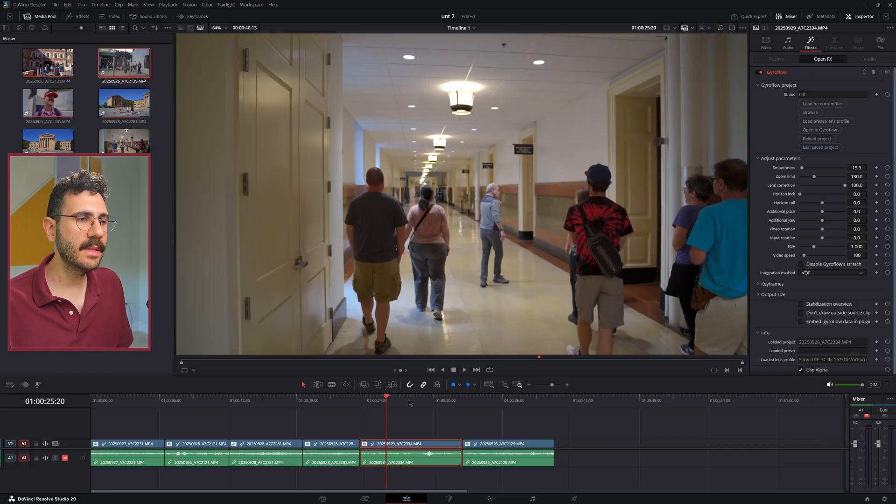
pyautogui.click(504, 401)
pyautogui.click(518, 446)
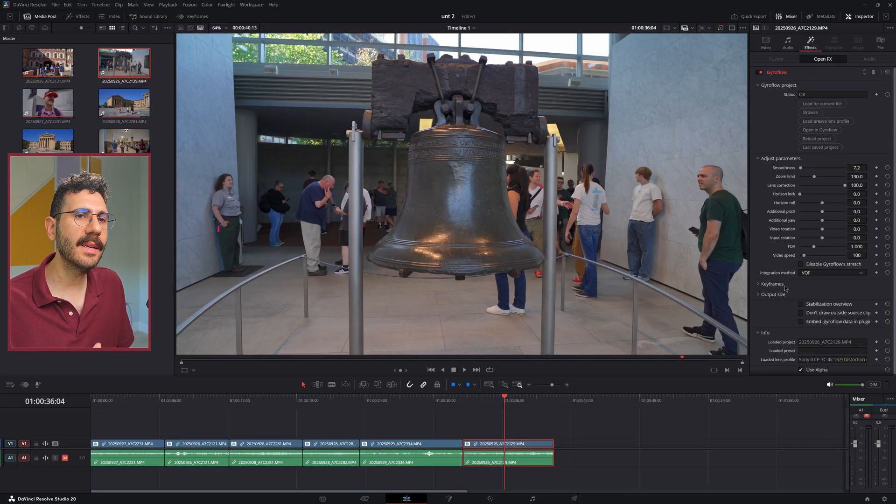
pyautogui.click(815, 273)
pyautogui.click(815, 275)
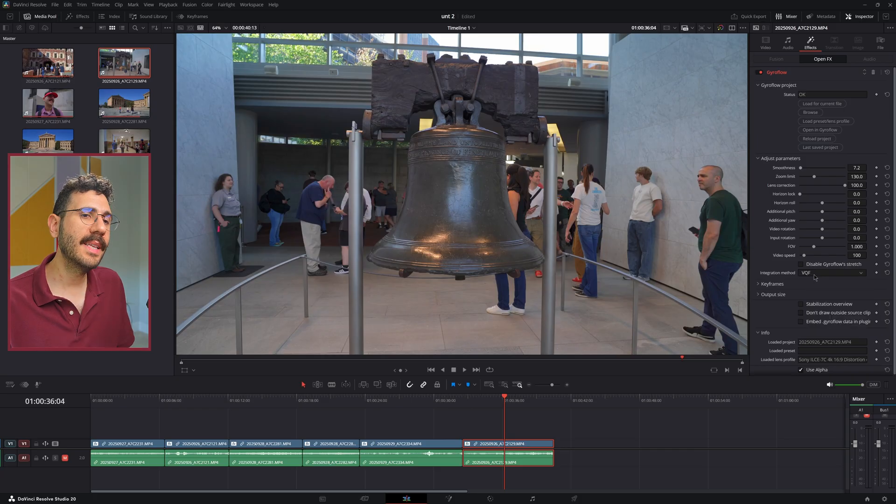
pyautogui.click(605, 438)
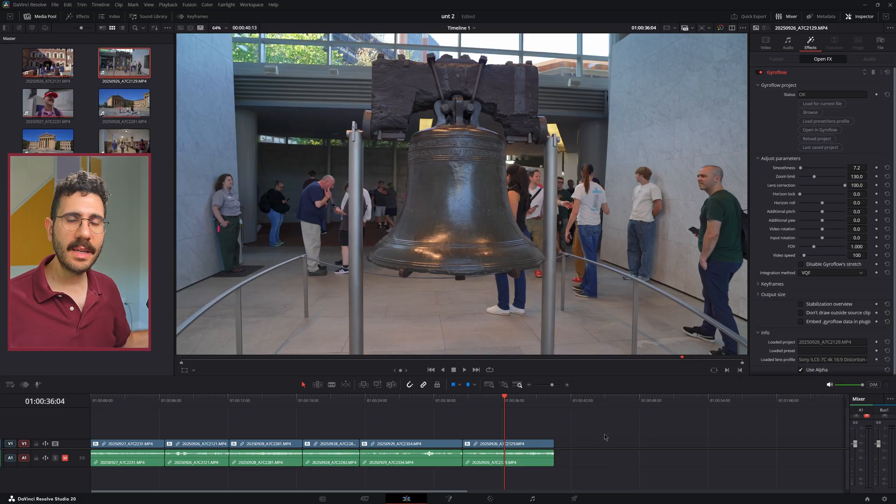
# Select the first clip, 20250927_A7C2231.MP4, and scrub through it to 01:00:04:11
pyautogui.click(126, 407)
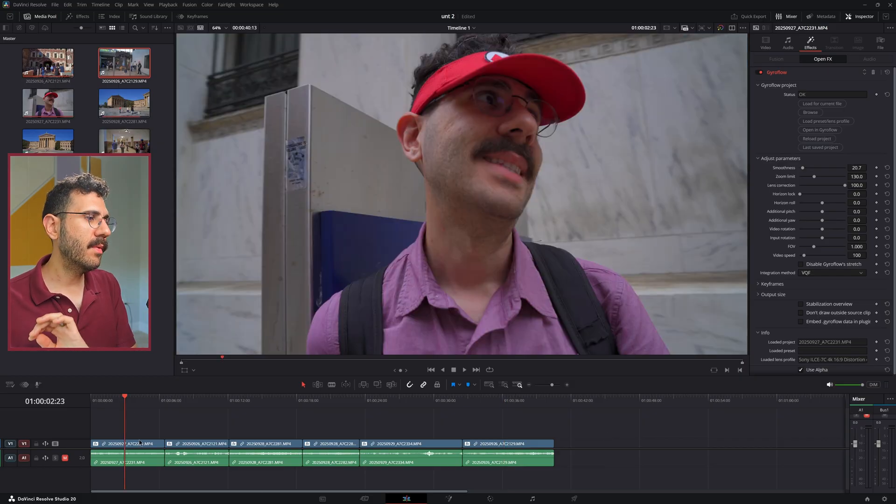
pyautogui.click(140, 442)
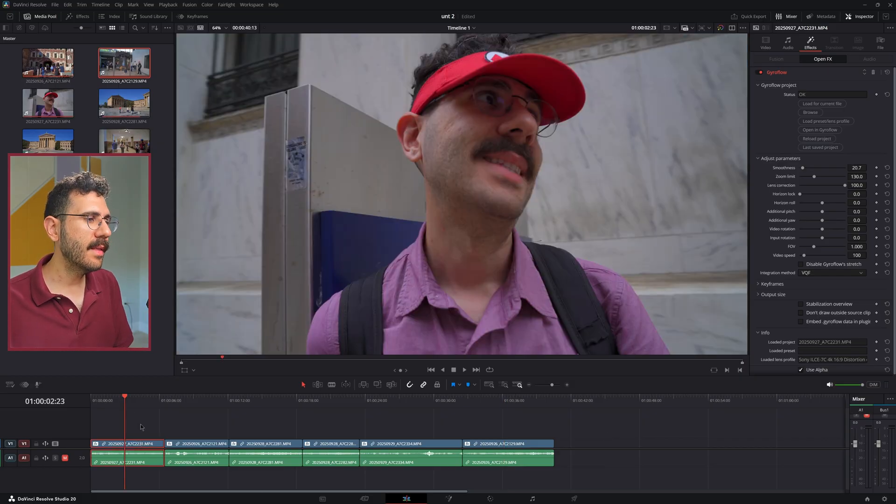
pyautogui.moveTo(126, 404); pyautogui.dragTo(143, 437)
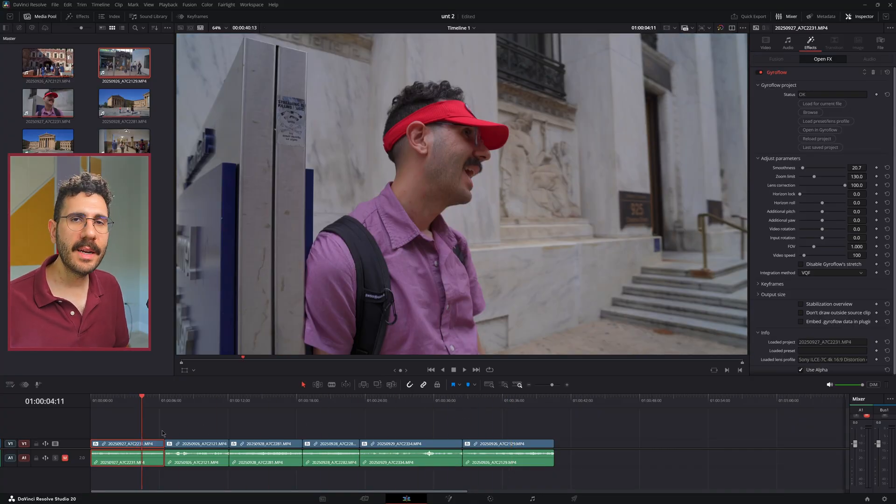
# Review playback across the cuts between clips, from 01:00:05:00 into the bell clip, and stop at 01:00:33:03
pyautogui.press('space')
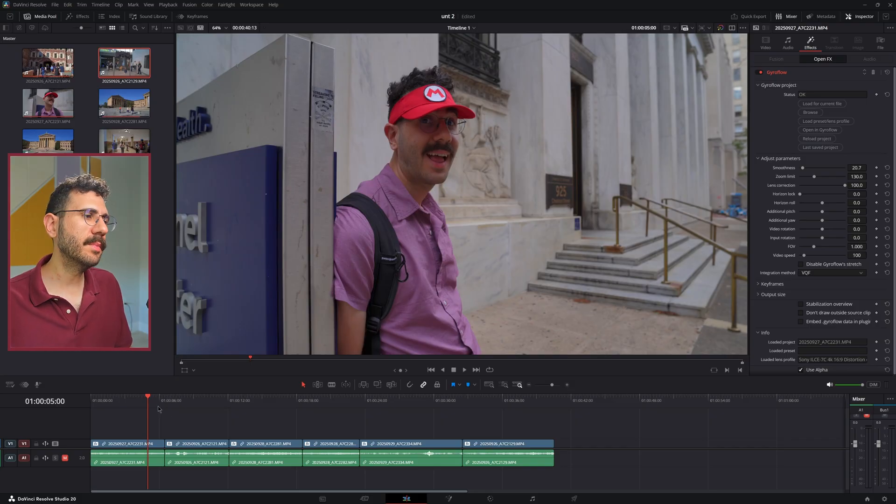
pyautogui.press('space')
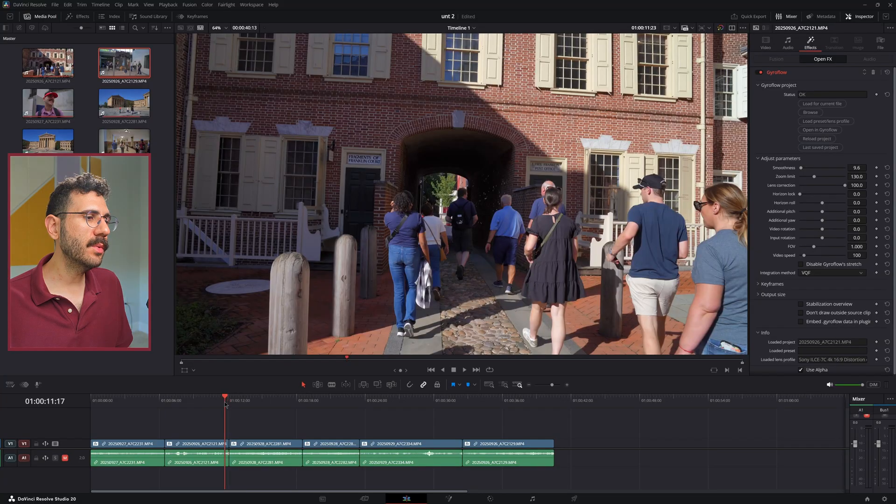
pyautogui.press('space')
pyautogui.click(294, 401)
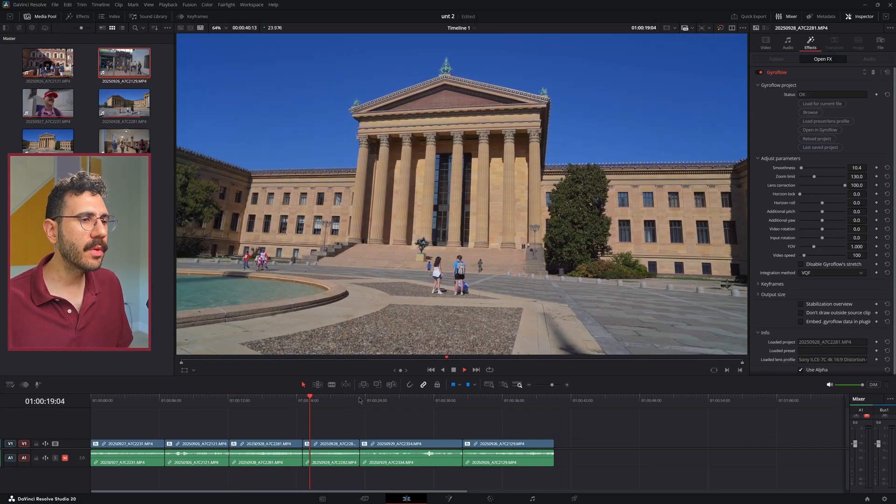
pyautogui.click(356, 400)
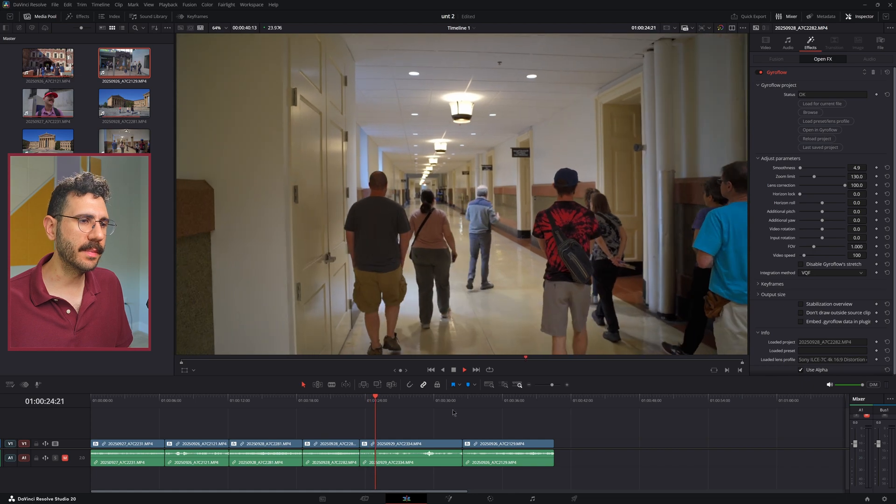
pyautogui.click(454, 400)
pyautogui.press('space')
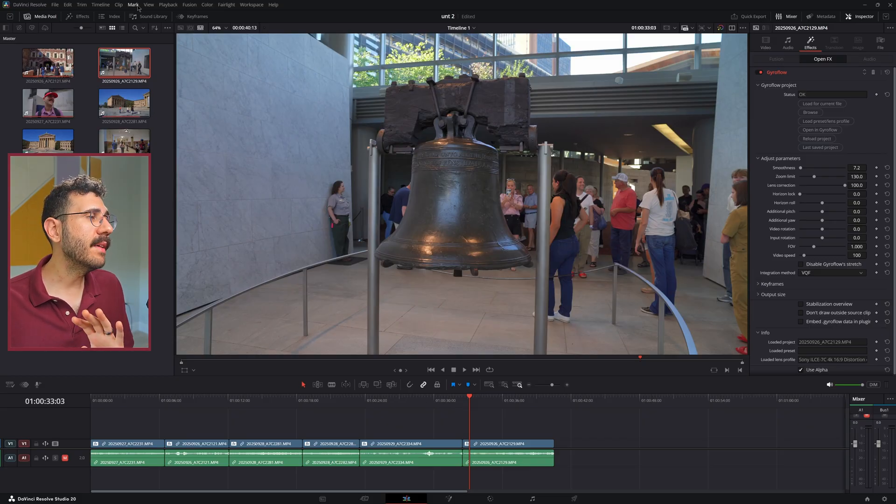
# Show the timeline playback resolution options Full, Half and Quarter, and close them without choosing one
pyautogui.click(226, 4)
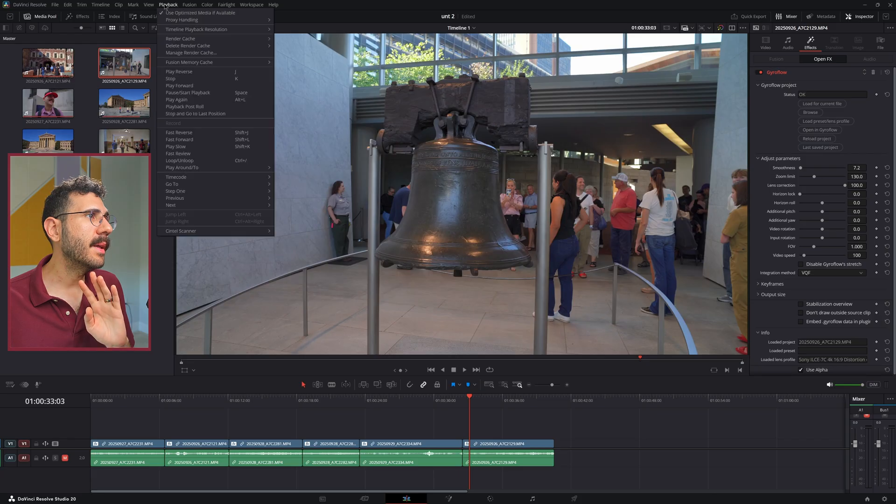
pyautogui.moveTo(188, 30)
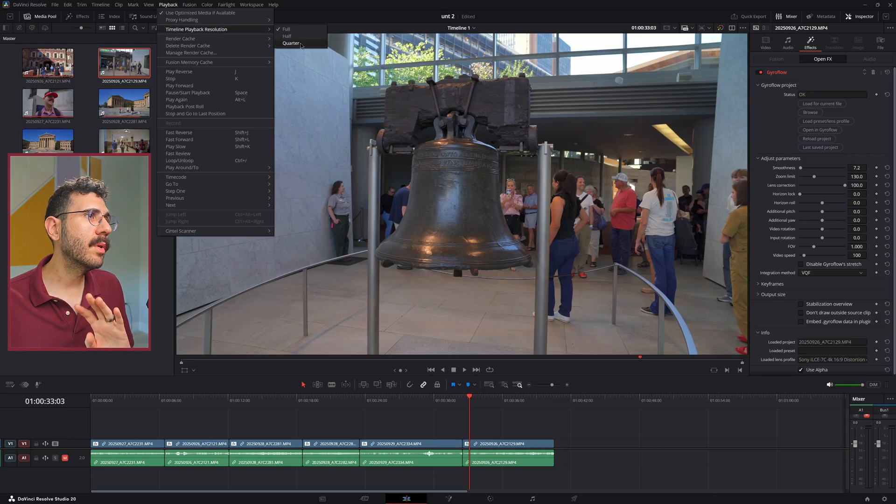
pyautogui.click(483, 413)
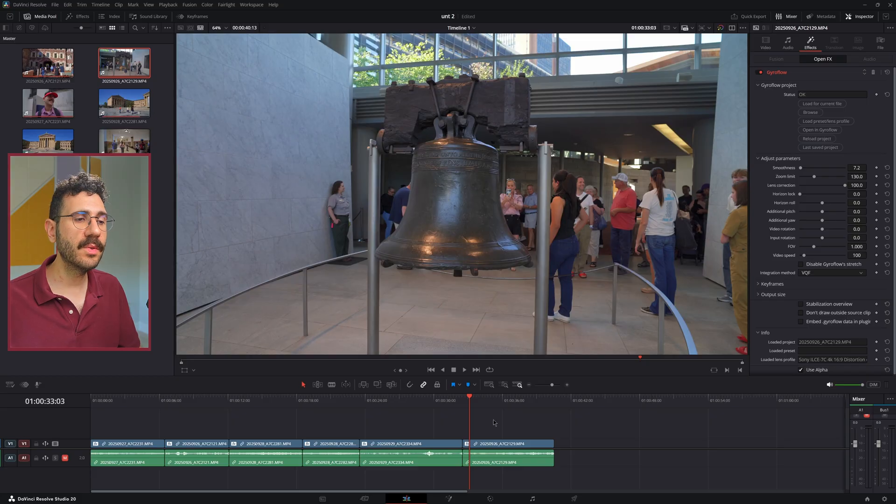
# Scrub the playhead over the bell clip and across the timeline's clips
pyautogui.moveTo(453, 404); pyautogui.dragTo(485, 407)
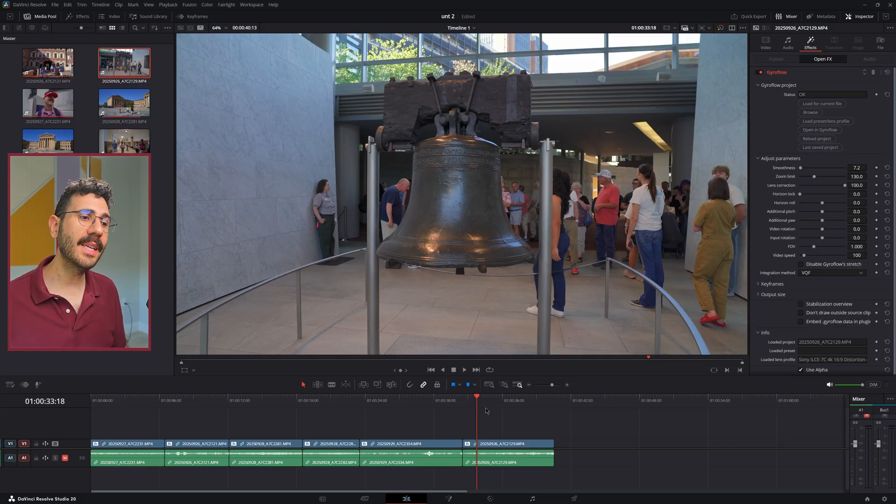
pyautogui.moveTo(224, 408); pyautogui.dragTo(485, 433)
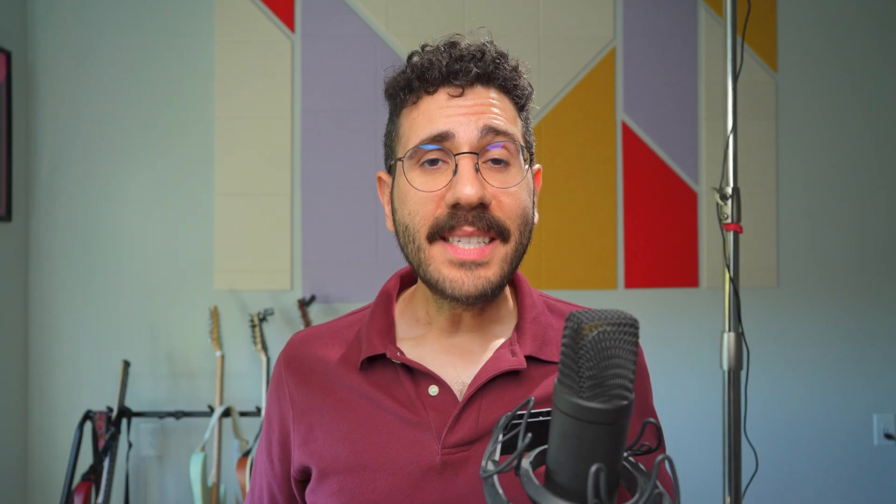